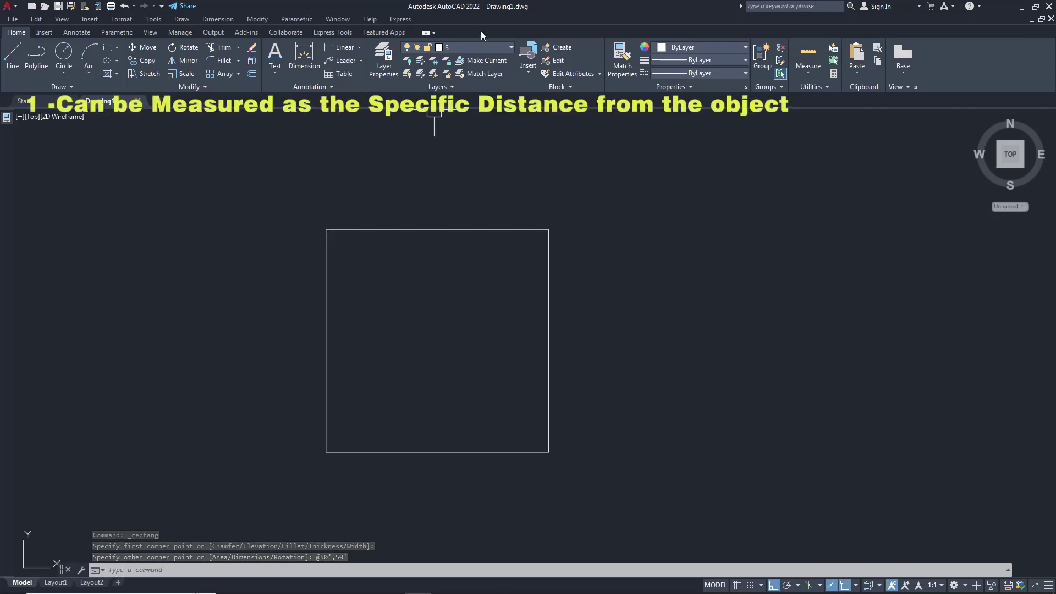
# - Make Dim the current layer and dimension the square's top side at 50', offset 4' above
pyautogui.click(477, 49)
pyautogui.click(448, 139)
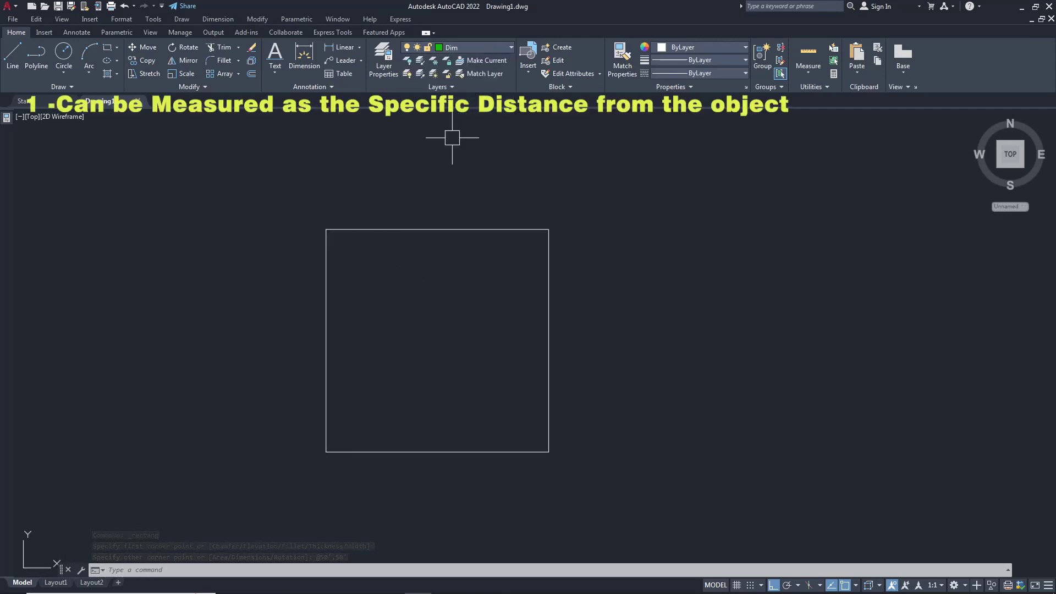
pyautogui.click(354, 51)
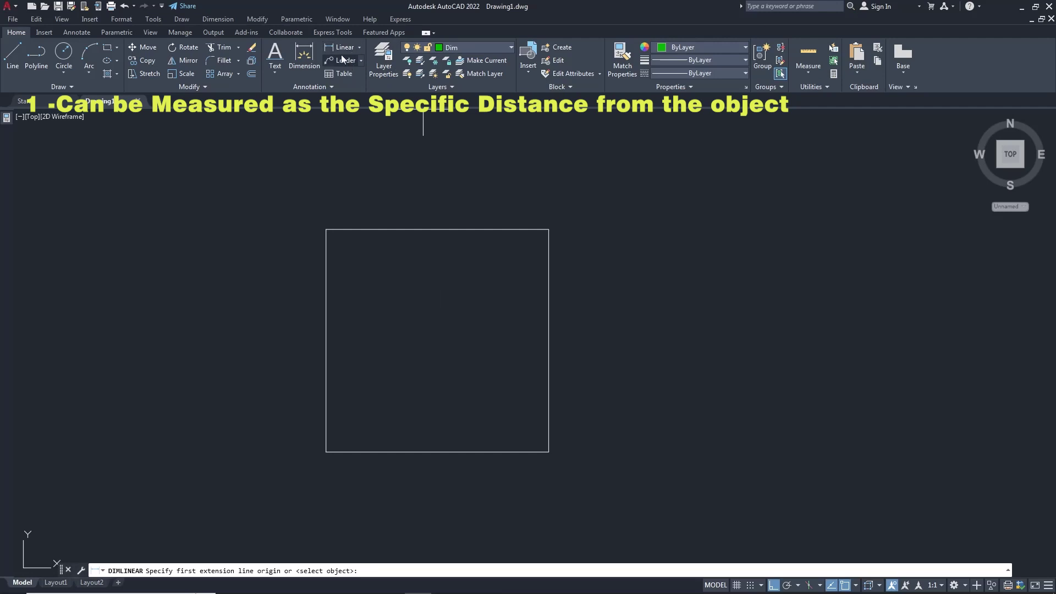
pyautogui.click(326, 229)
pyautogui.click(549, 229)
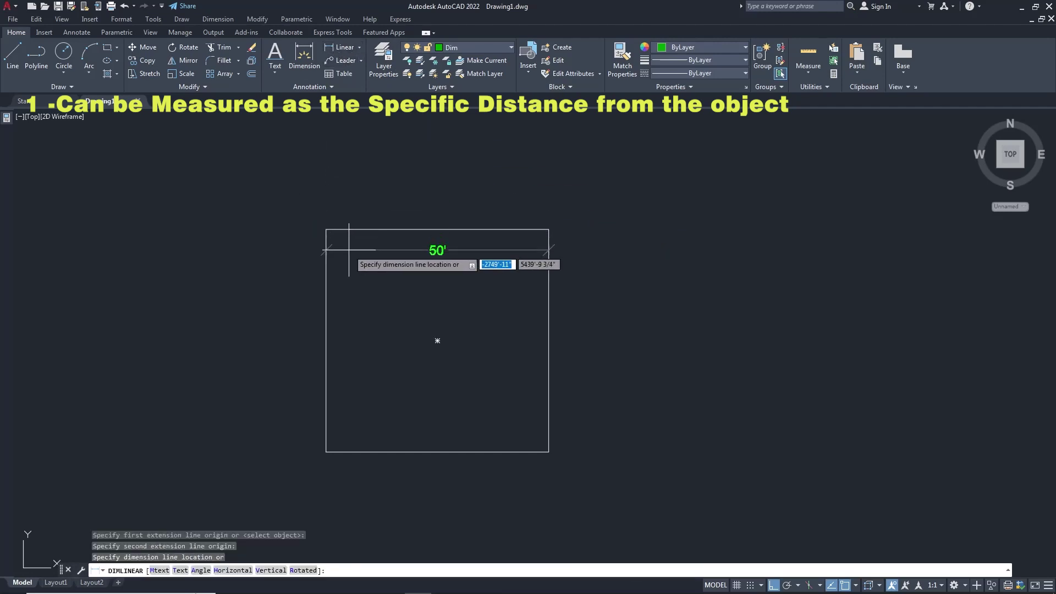
pyautogui.scroll(4, 341, 248)
pyautogui.scroll(2, 258, 229)
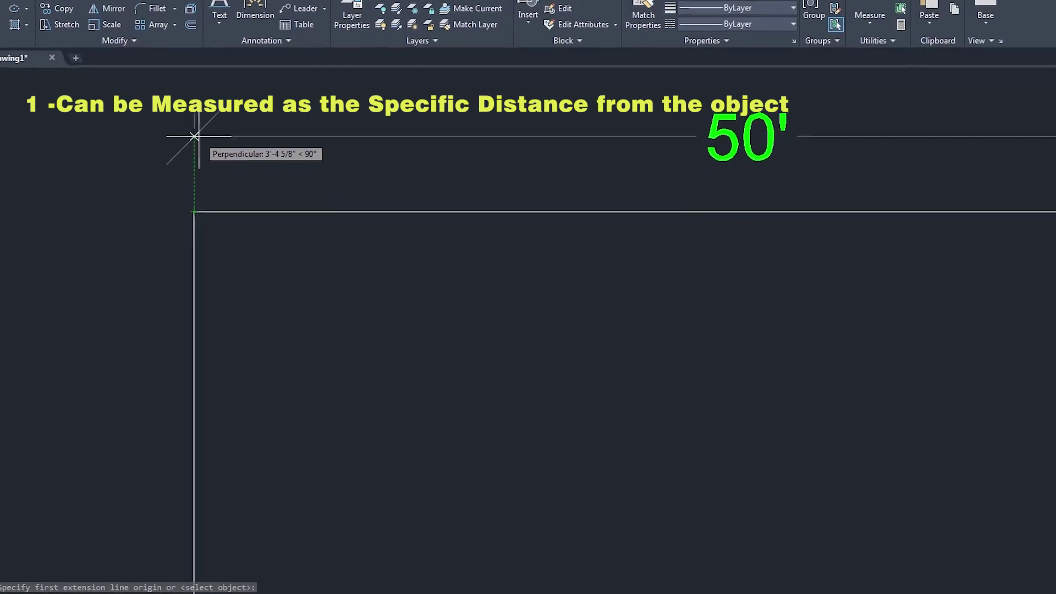
pyautogui.write('40')
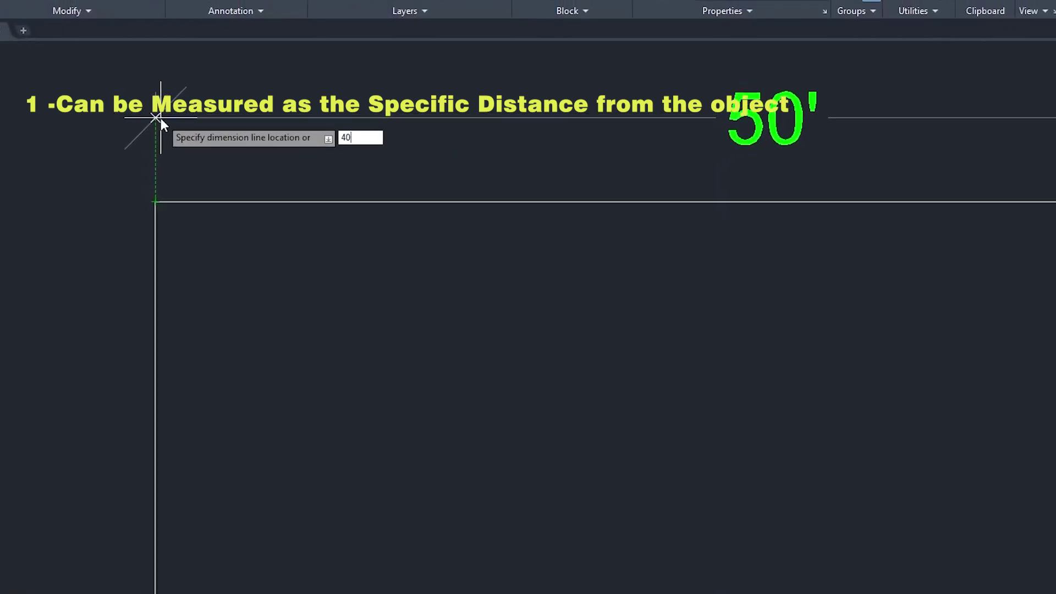
pyautogui.press('BackSpace')
pyautogui.write("'")
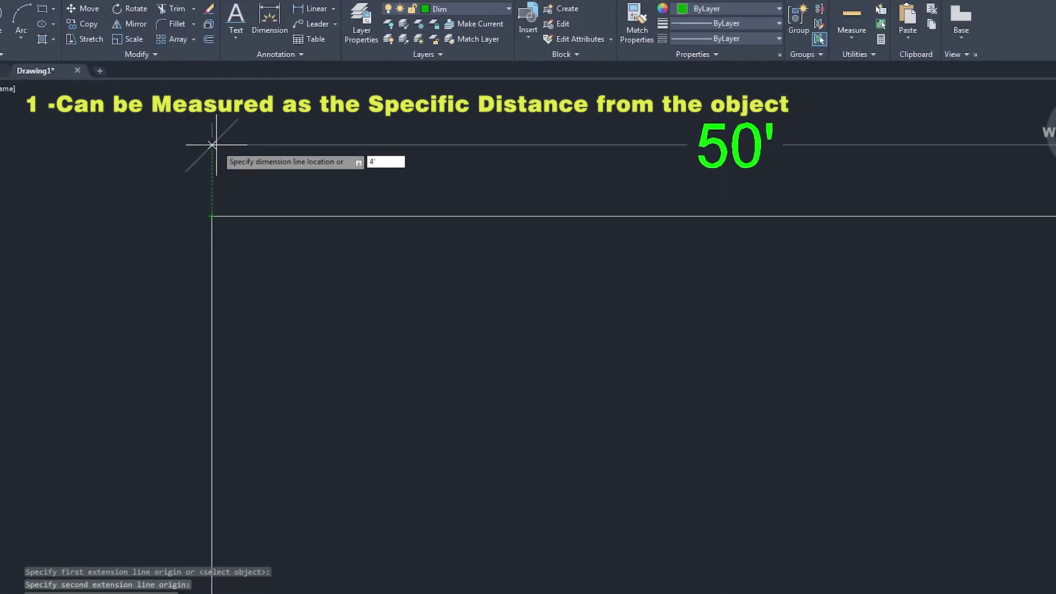
pyautogui.press('Return')
pyautogui.scroll(-5, 269, 223)
pyautogui.moveTo(450, 283); pyautogui.dragTo(422, 232, button='middle')
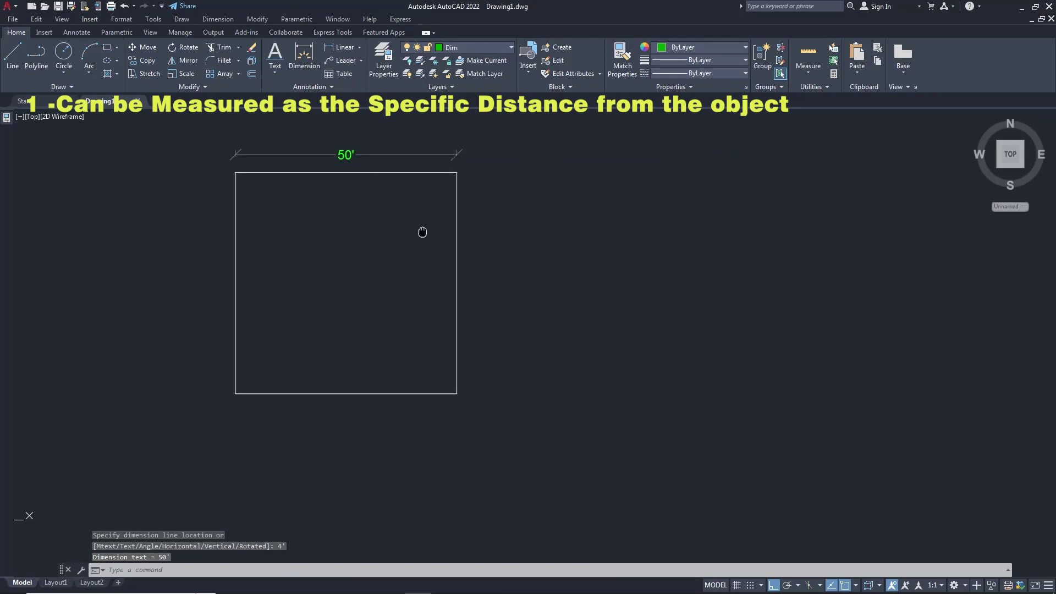
# - Add a vertical 50' dimension to the square's right side, offset 4' to the right
pyautogui.press('Return')
pyautogui.click(455, 171)
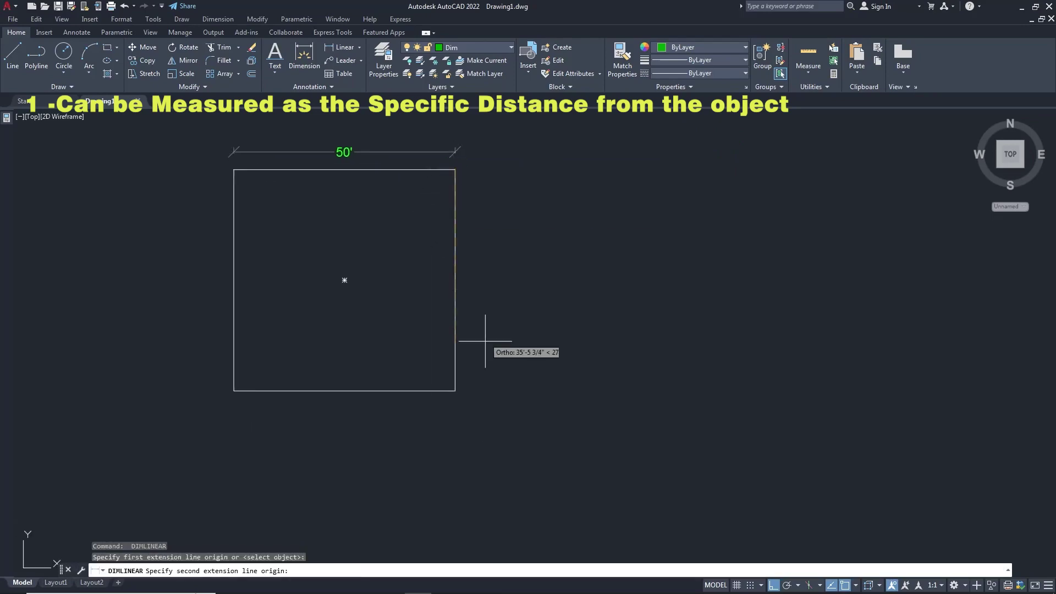
pyautogui.click(456, 390)
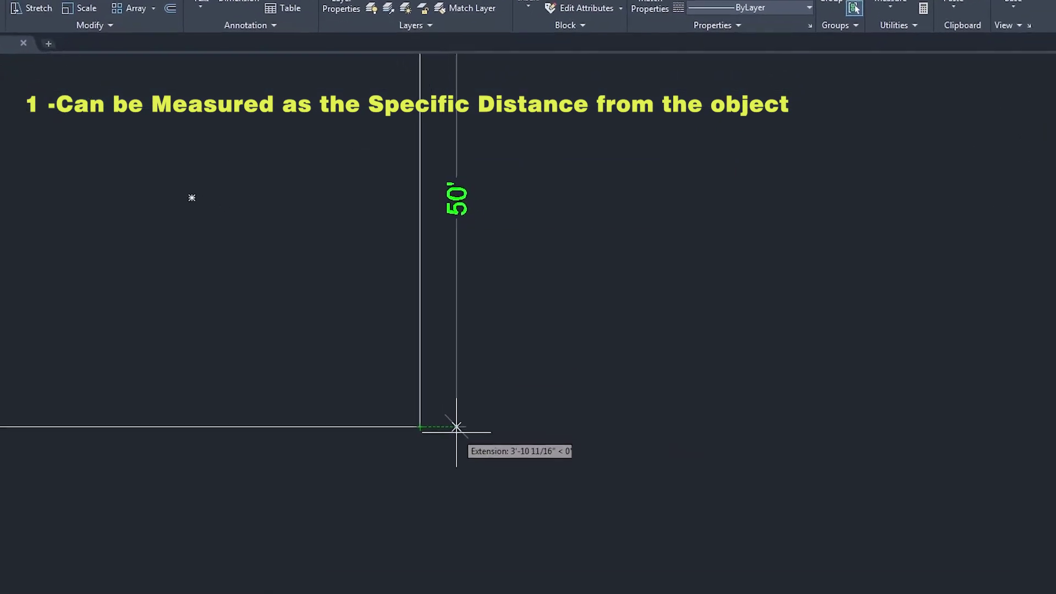
pyautogui.write("4'")
pyautogui.press('Return')
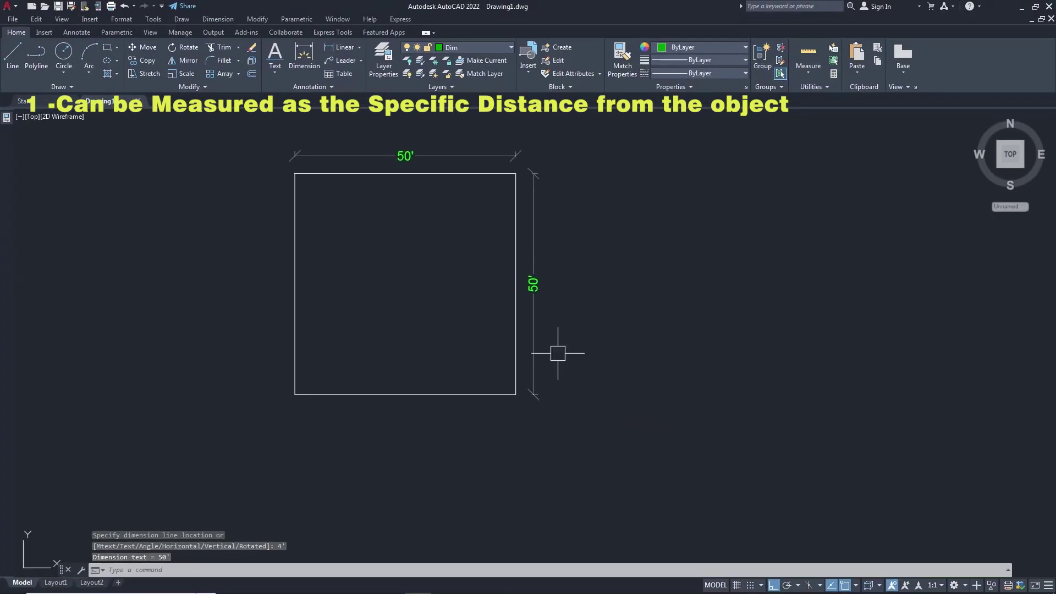
pyautogui.press('Escape')
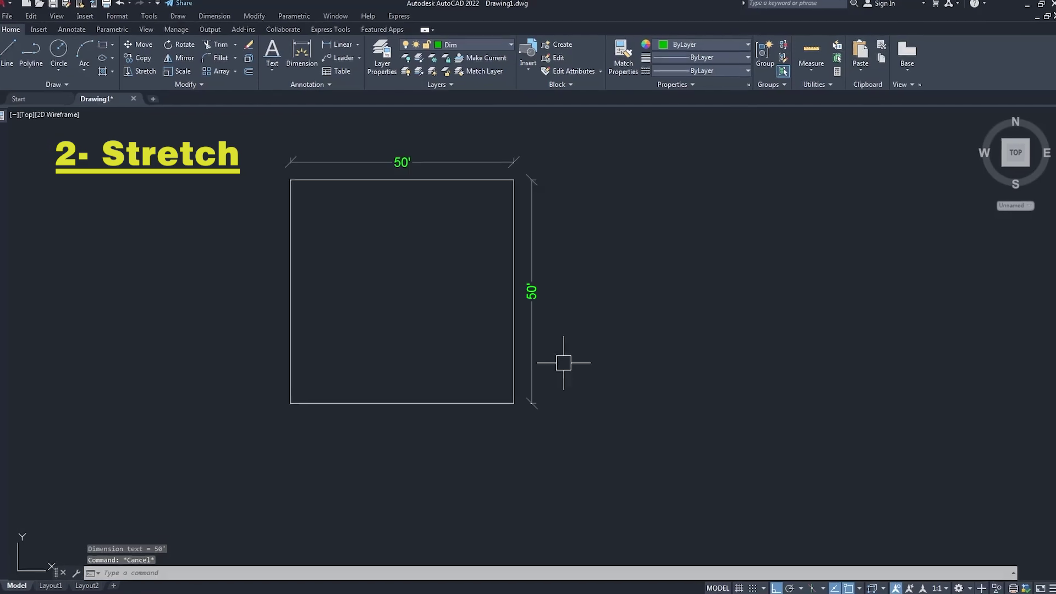
# - Stretch the square's bottom edge down 30' to make it 80' tall
pyautogui.write('S')
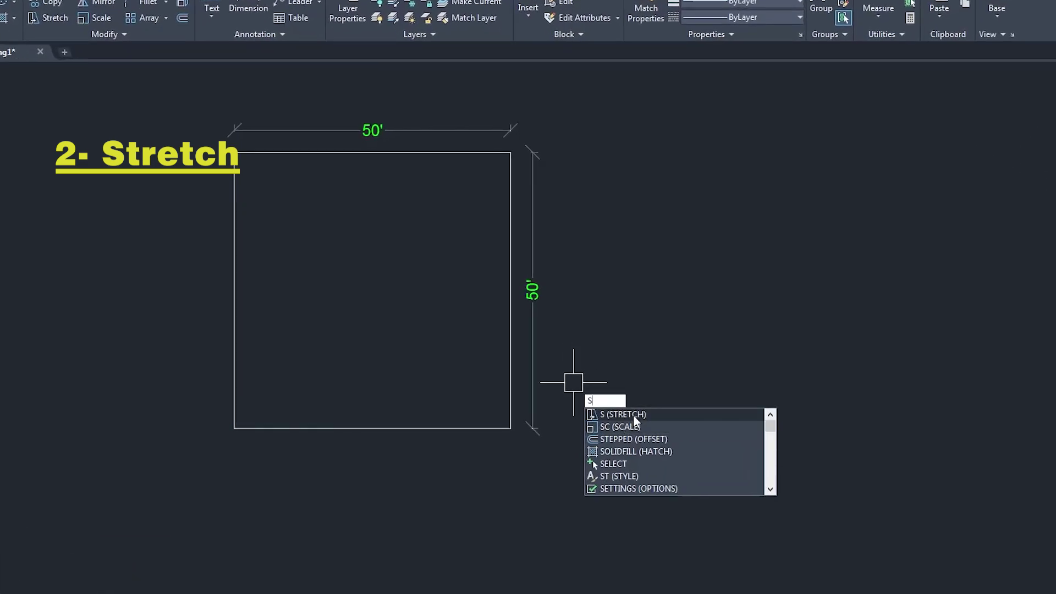
pyautogui.click(627, 414)
pyautogui.click(577, 403)
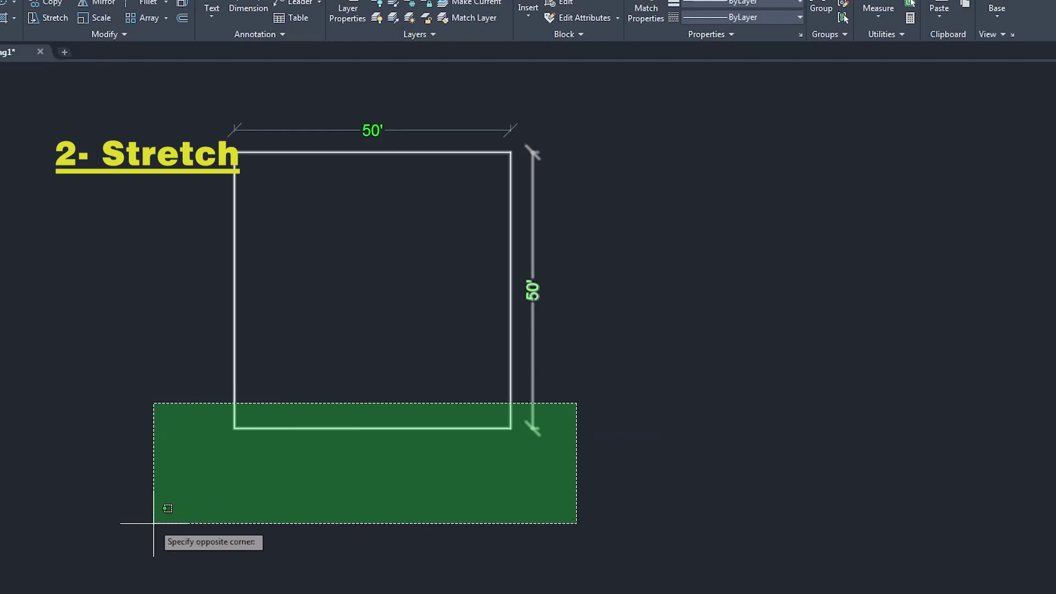
pyautogui.click(153, 520)
pyautogui.press('Return')
pyautogui.click(593, 409)
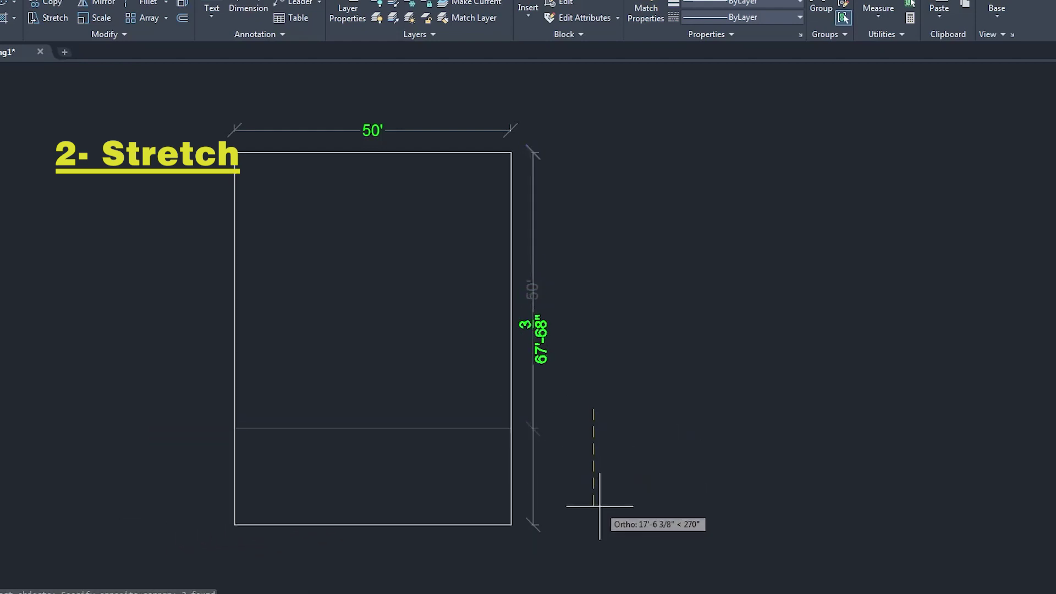
pyautogui.write('30')
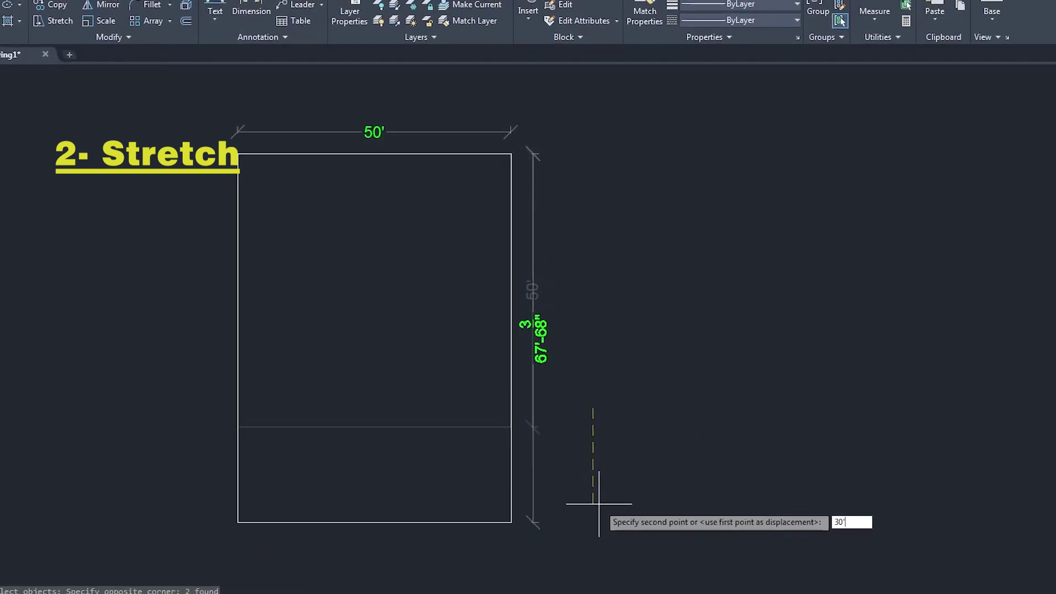
pyautogui.press('Return')
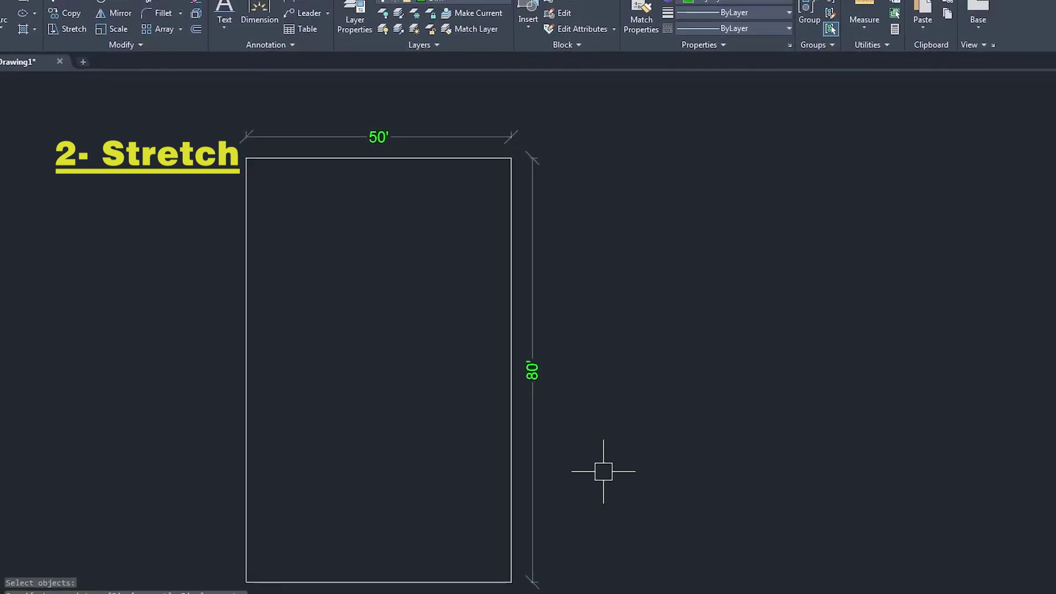
# - Stretch the right edge 10' left so the rectangle is 40' wide
pyautogui.moveTo(605, 471); pyautogui.dragTo(537, 412, button='middle')
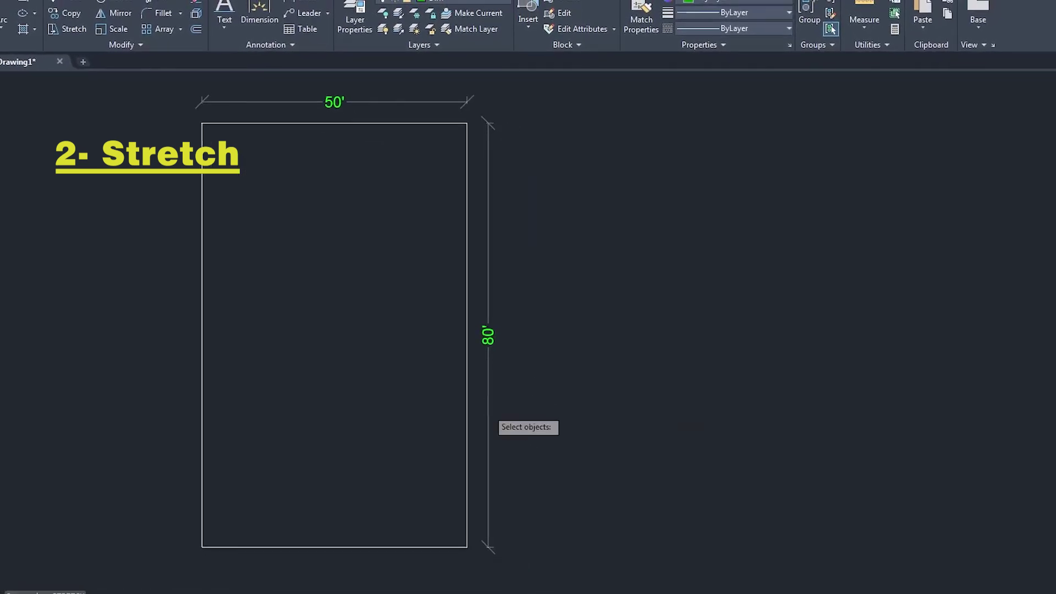
pyautogui.scroll(-3, 486, 407)
pyautogui.click(537, 166)
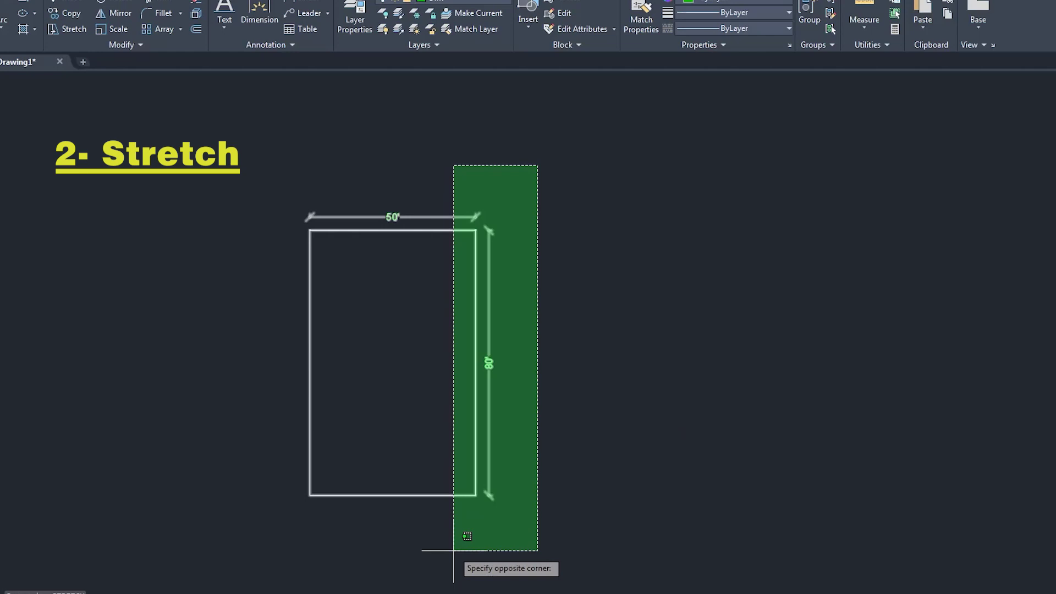
pyautogui.click(453, 550)
pyautogui.press('Return')
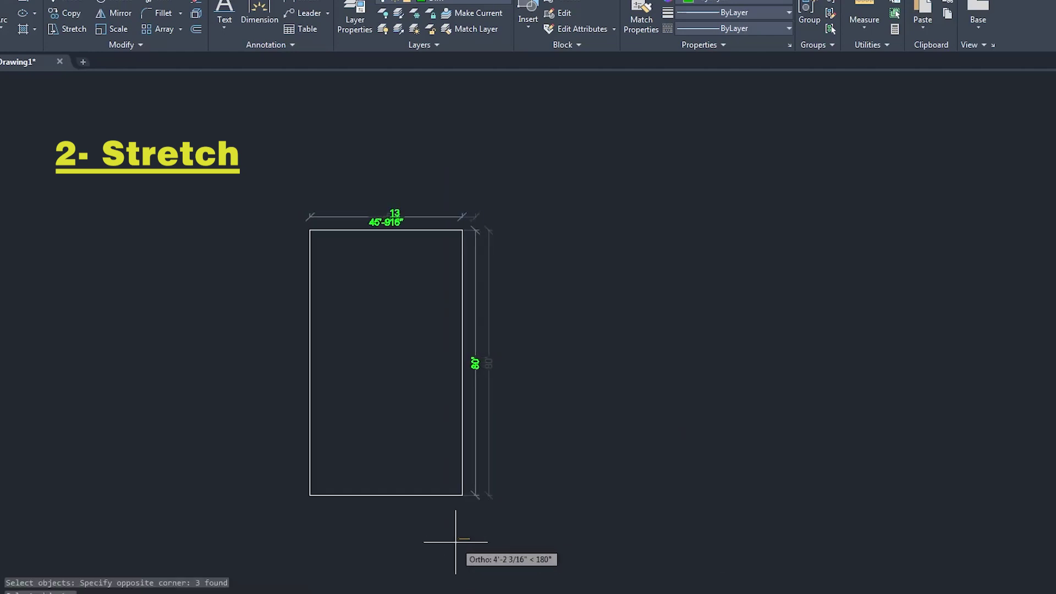
pyautogui.write('10')
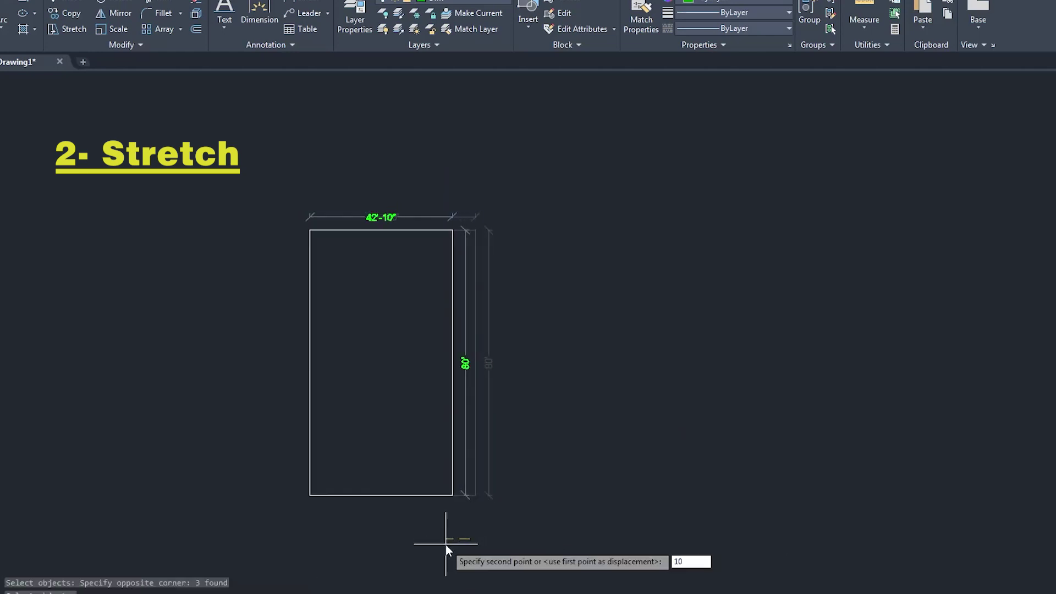
pyautogui.press('Return')
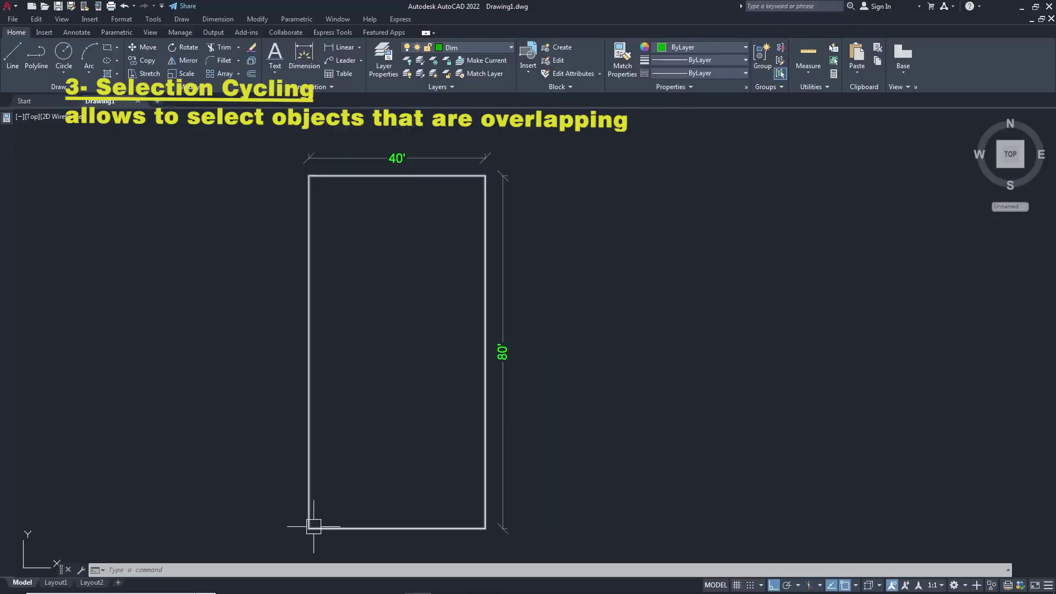
# - Copy the rectangle to the right of the original
pyautogui.click(305, 509)
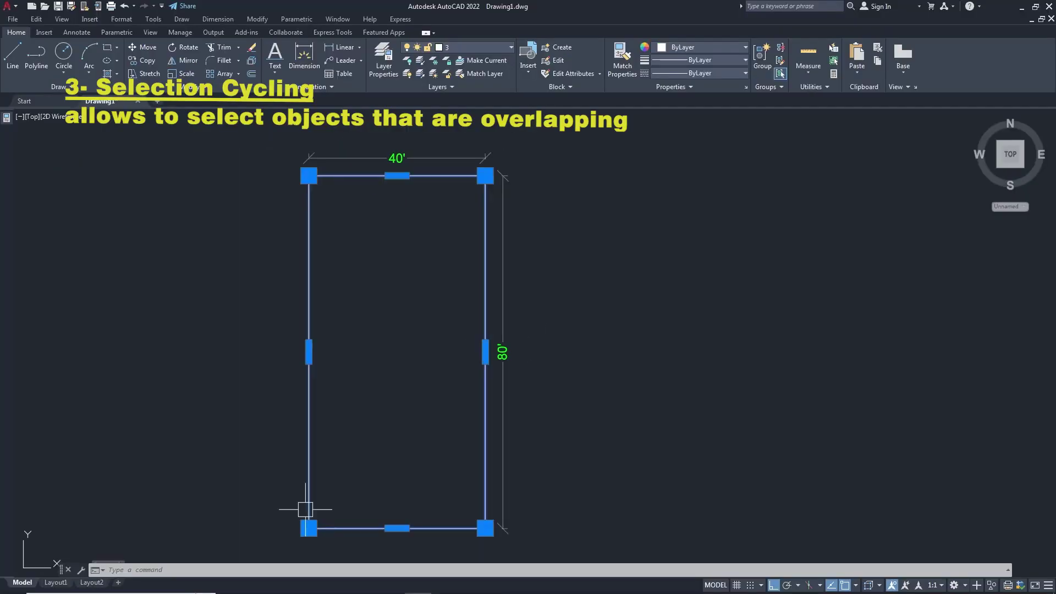
pyautogui.rightClick(262, 445)
pyautogui.click(308, 255)
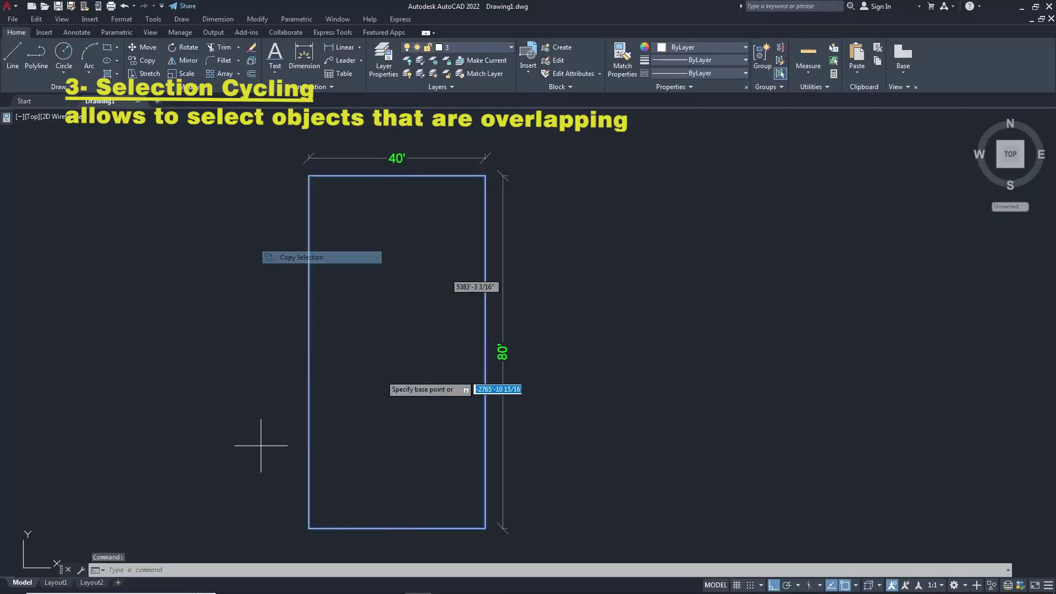
pyautogui.click(384, 377)
pyautogui.click(641, 377)
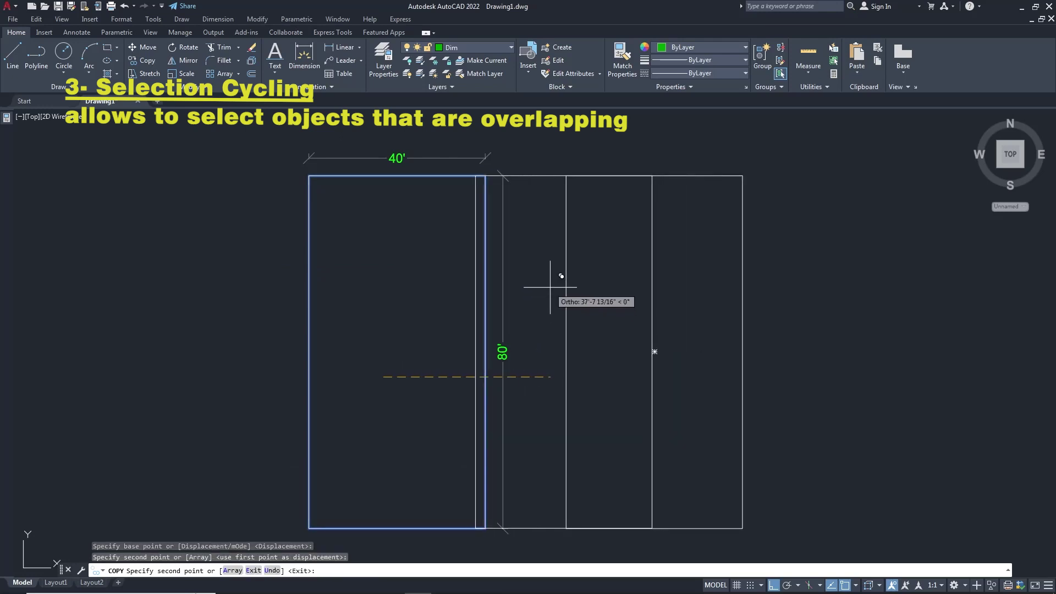
pyautogui.press('Escape')
# - Put the copied rectangle on the Column layer
pyautogui.click(563, 269)
pyautogui.click(463, 46)
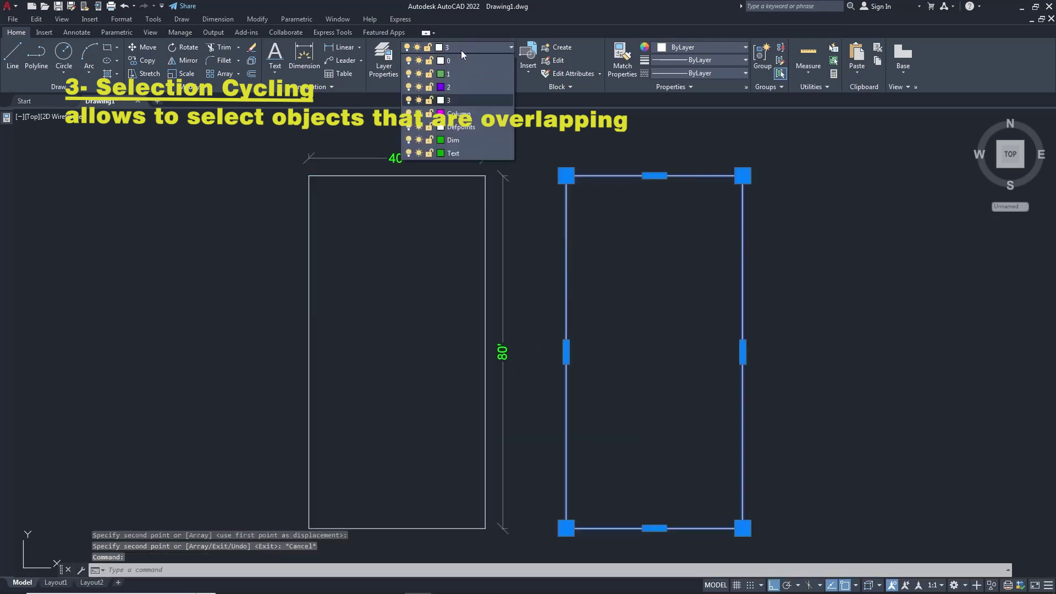
pyautogui.click(457, 113)
pyautogui.moveTo(602, 224); pyautogui.dragTo(599, 210, button='middle')
pyautogui.press('Escape')
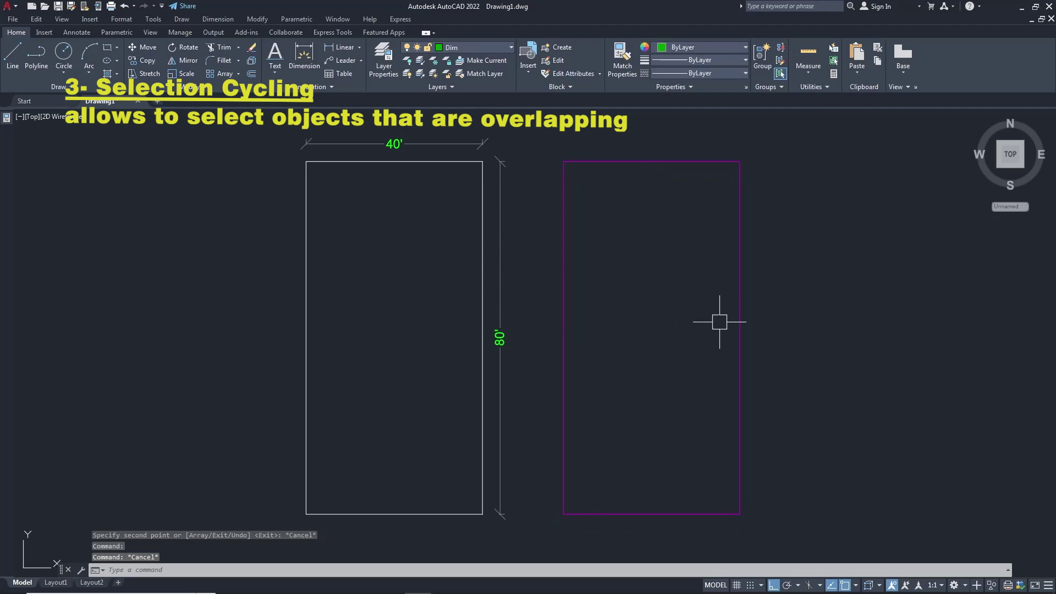
# - Move the copy corner-to-corner onto the original so the two rectangles overlap exactly
pyautogui.click(739, 498)
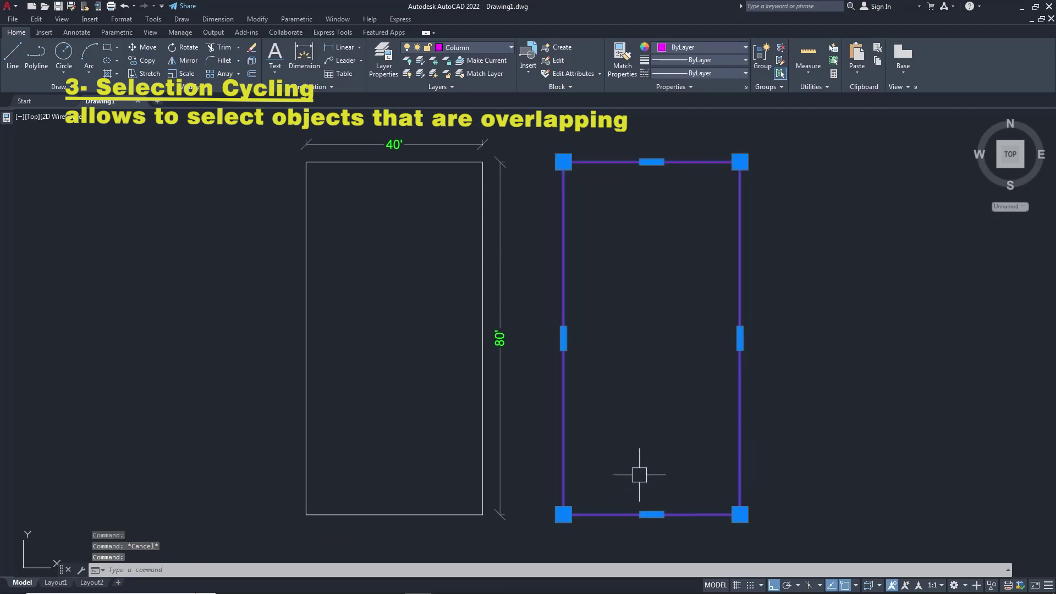
pyautogui.rightClick(645, 401)
pyautogui.click(672, 200)
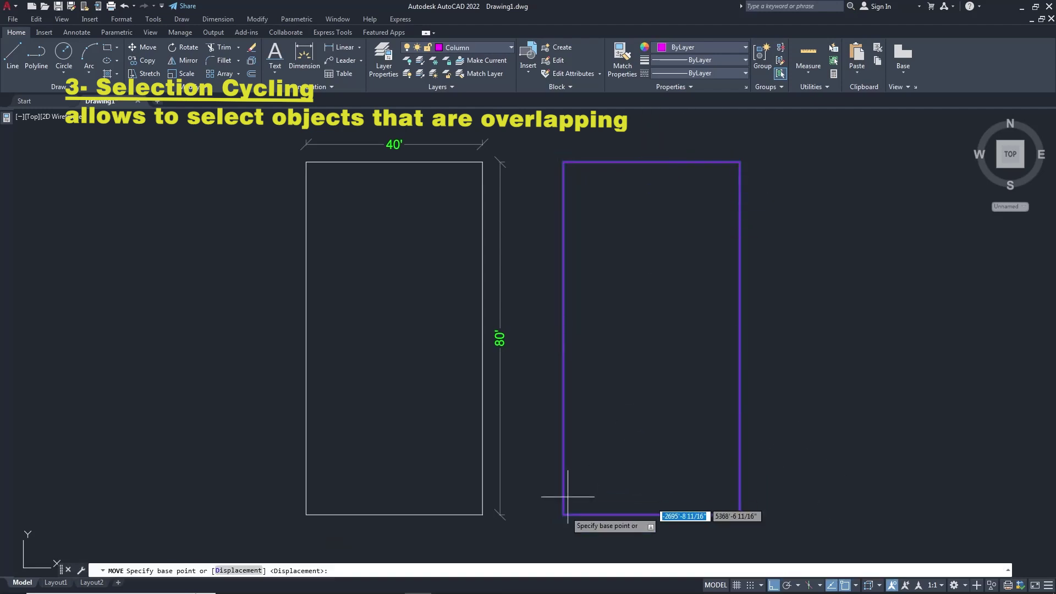
pyautogui.click(564, 515)
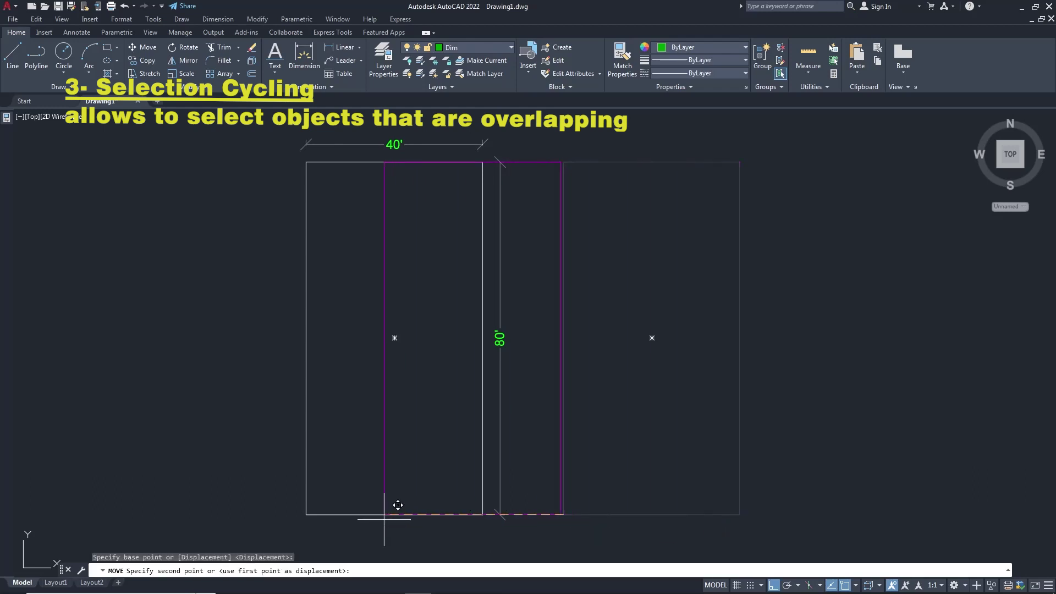
pyautogui.click(307, 515)
pyautogui.click(340, 516)
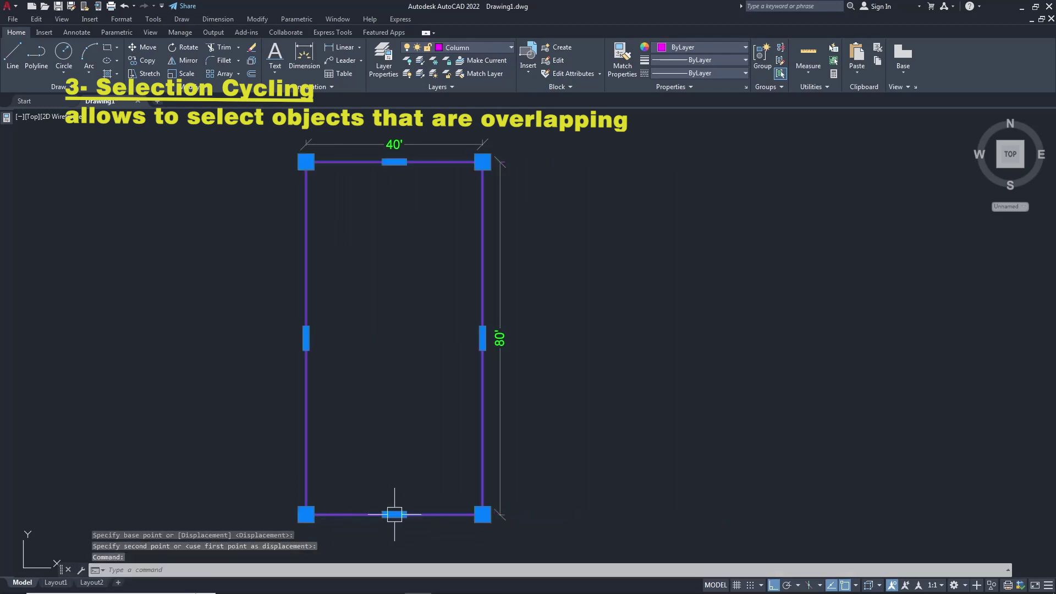
pyautogui.press('Escape')
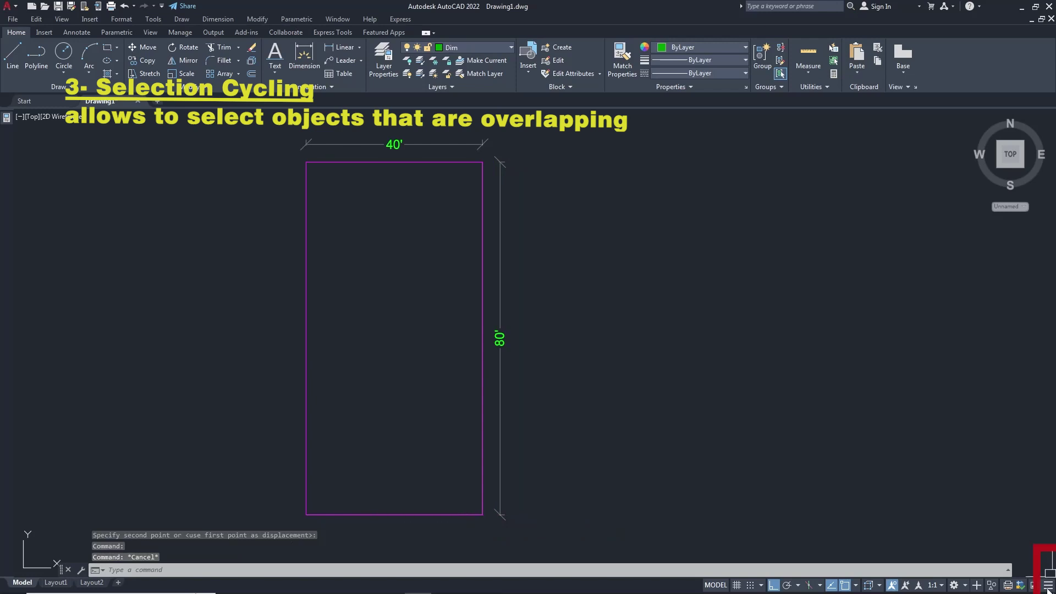
# - Add Selection Cycling to the status bar and turn it on
pyautogui.click(1049, 587)
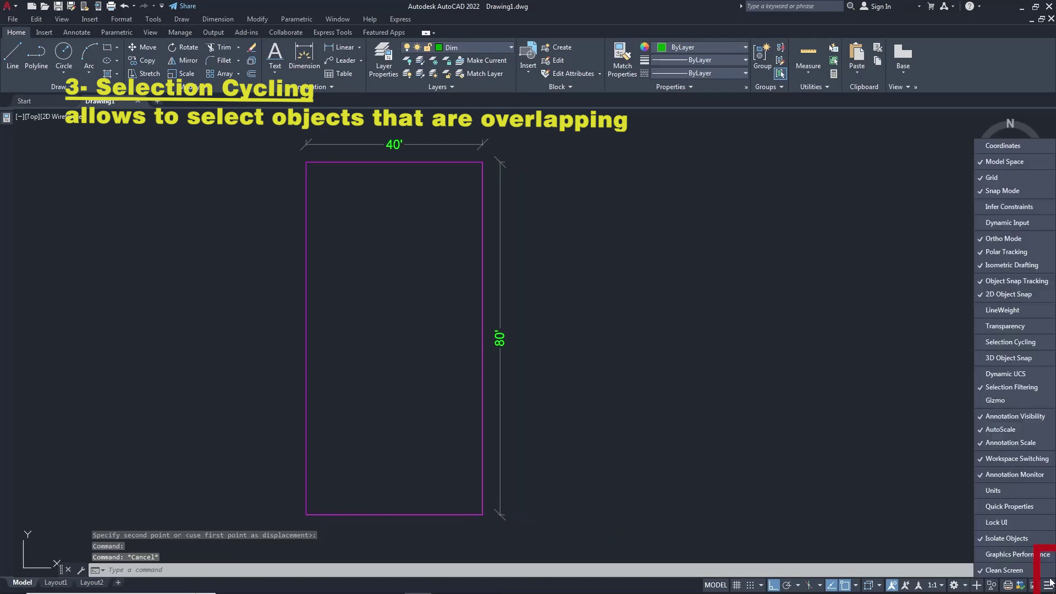
pyautogui.click(997, 343)
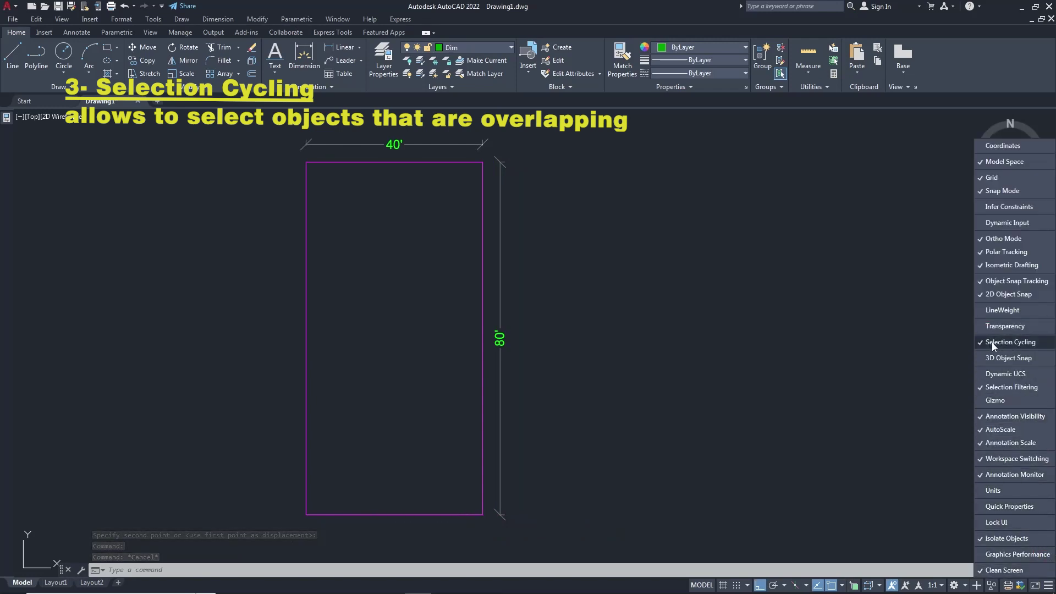
pyautogui.click(854, 586)
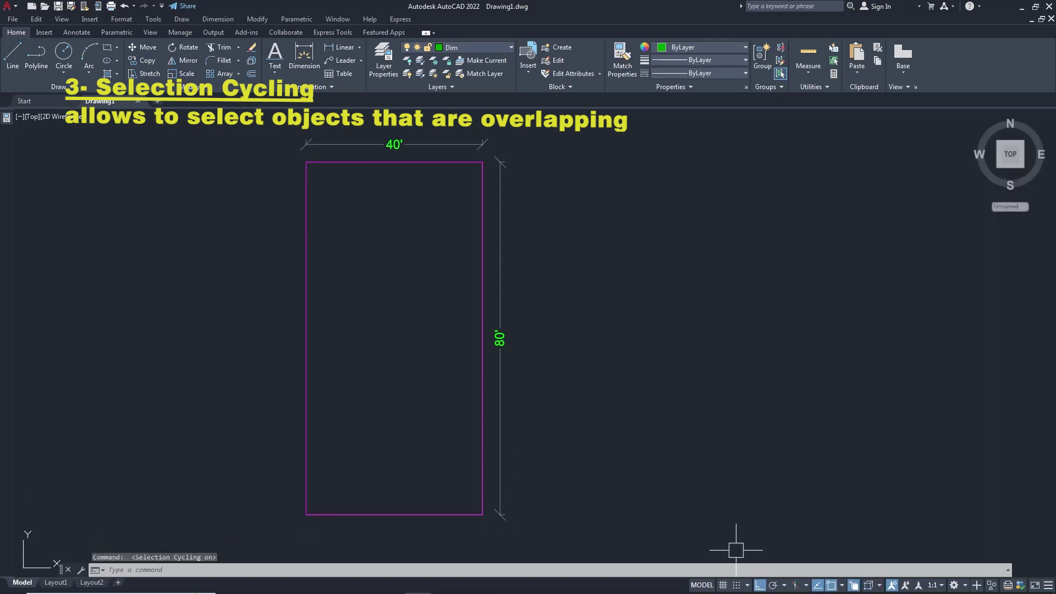
# - Pick the shared edge and choose each overlapping polyline from the selection list
pyautogui.click(398, 513)
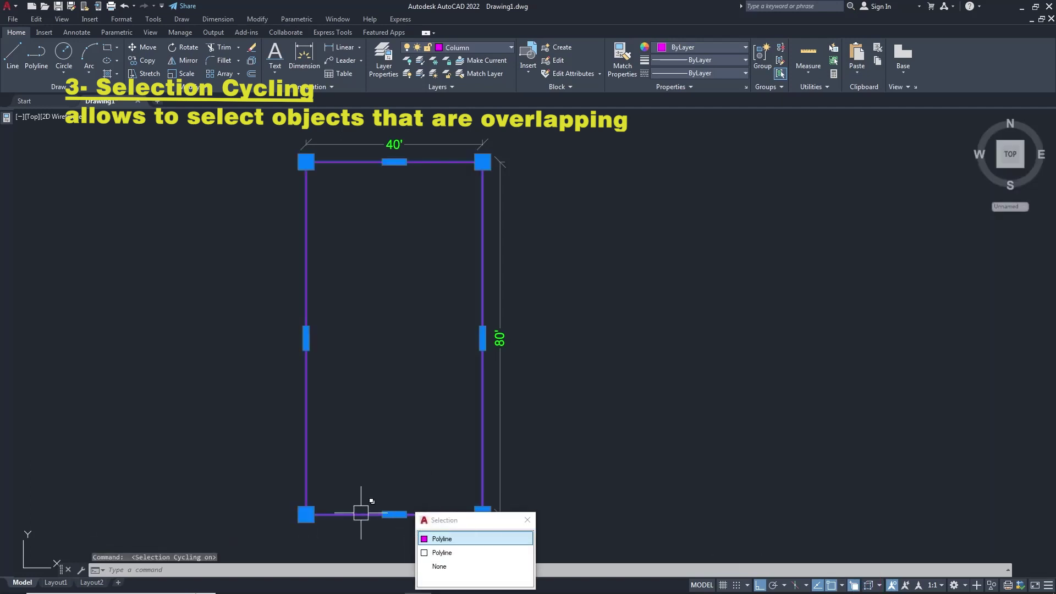
pyautogui.scroll(4, 377, 511)
pyautogui.press('Escape')
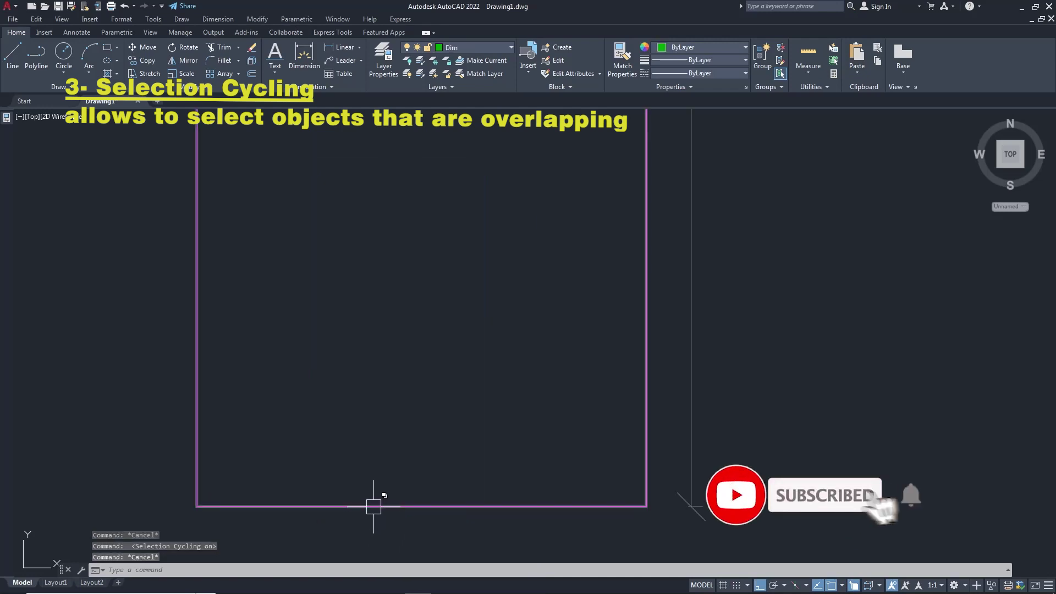
pyautogui.click(386, 506)
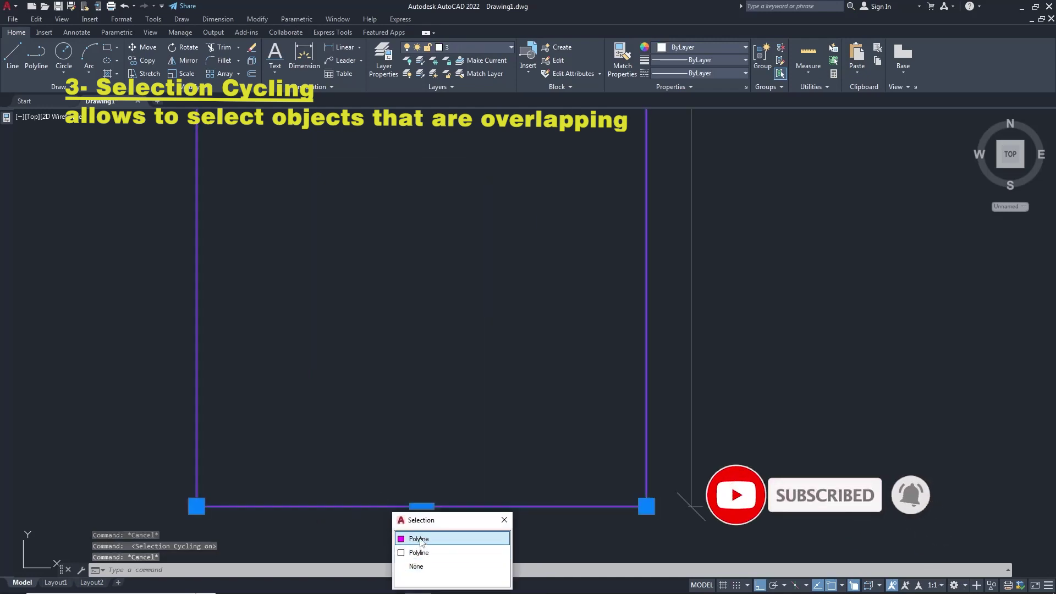
pyautogui.click(420, 540)
pyautogui.press('Escape')
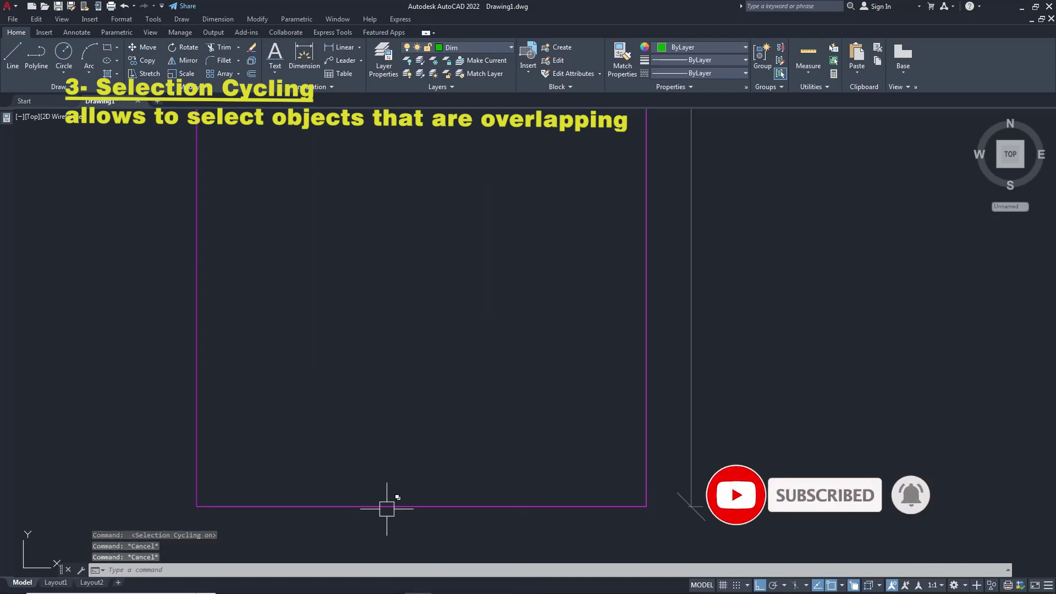
pyautogui.click(388, 507)
pyautogui.click(424, 551)
pyautogui.scroll(-3, 471, 469)
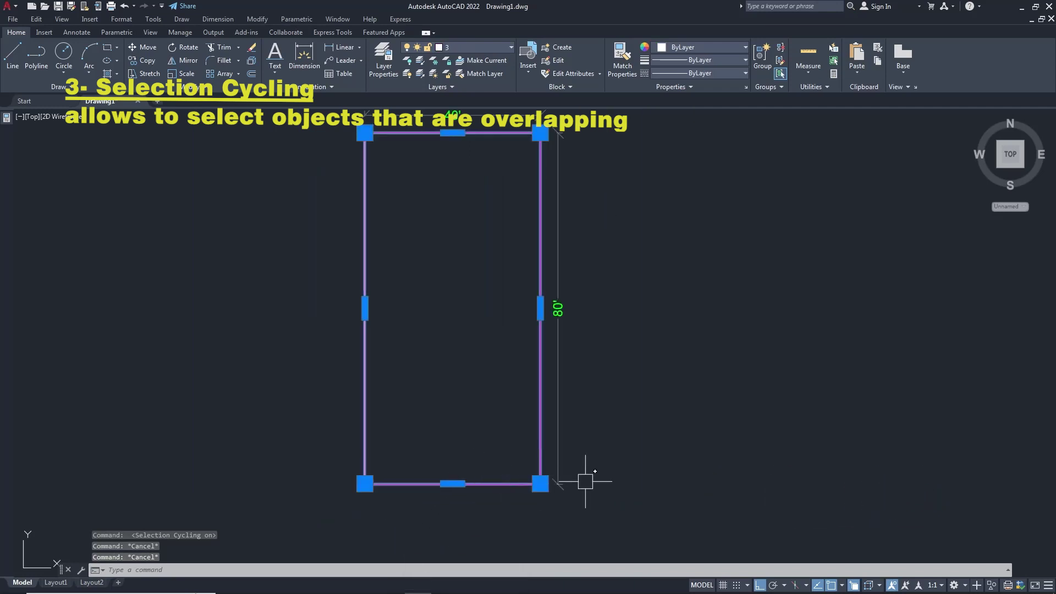
pyautogui.press('Escape')
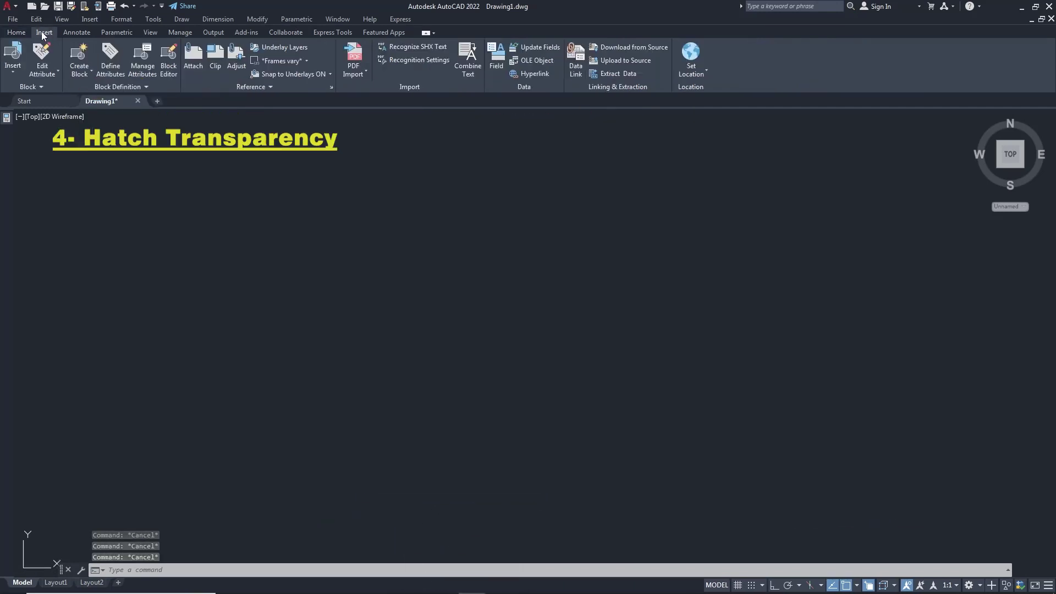
# - Attach SharedScreenshot.jpg at the default insertion point with scale factor 500
pyautogui.click(194, 58)
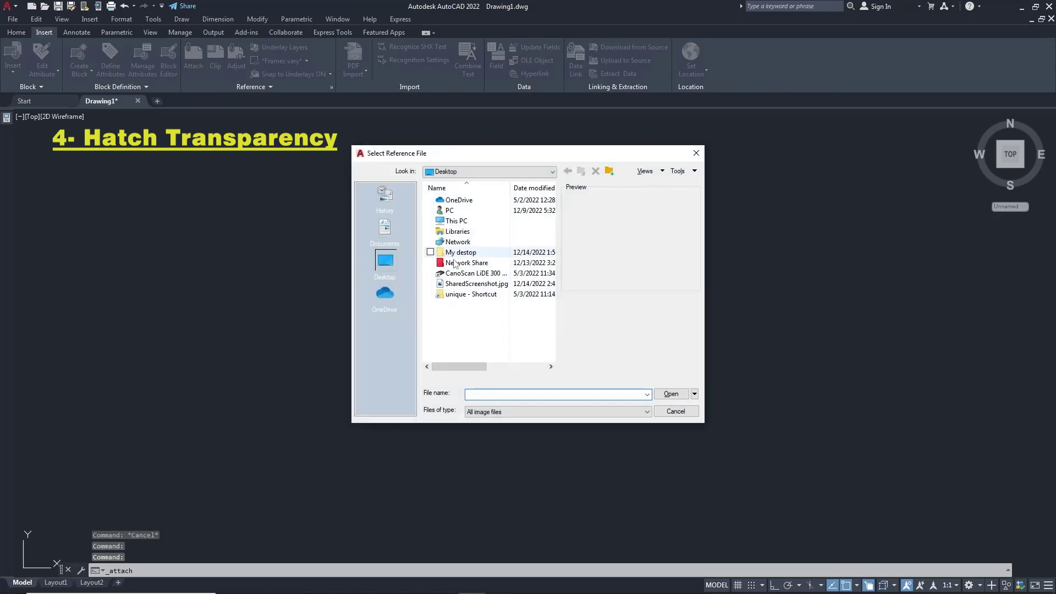
pyautogui.click(466, 284)
pyautogui.click(671, 393)
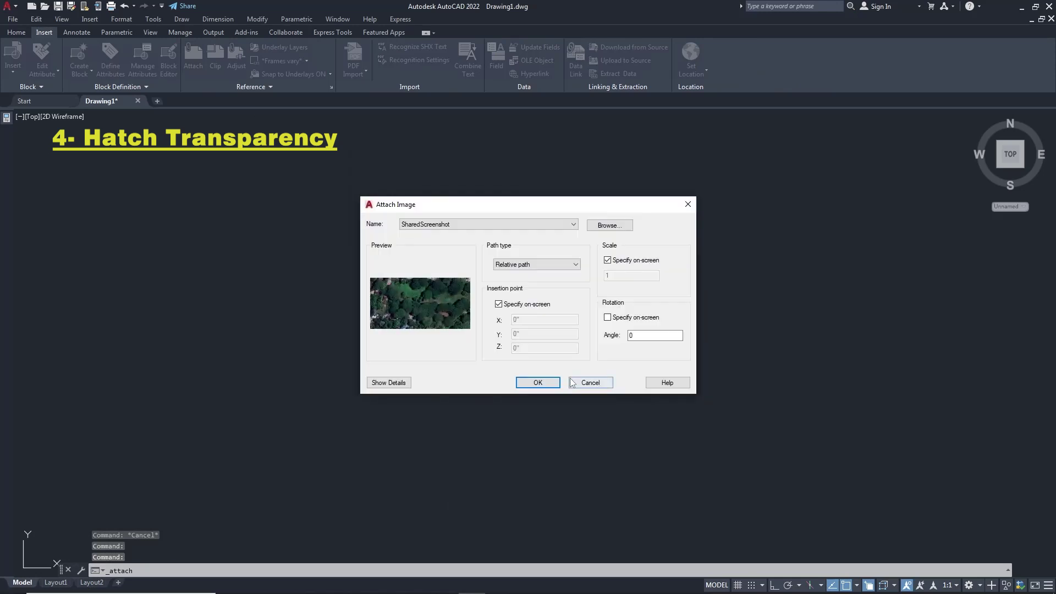
pyautogui.click(548, 384)
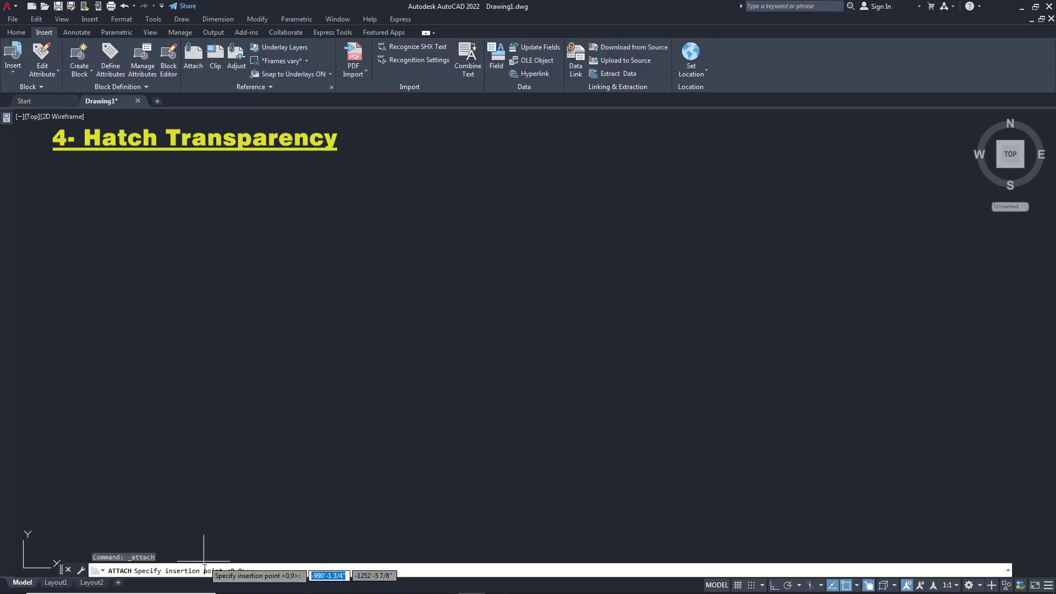
pyautogui.press('Return')
pyautogui.write('500')
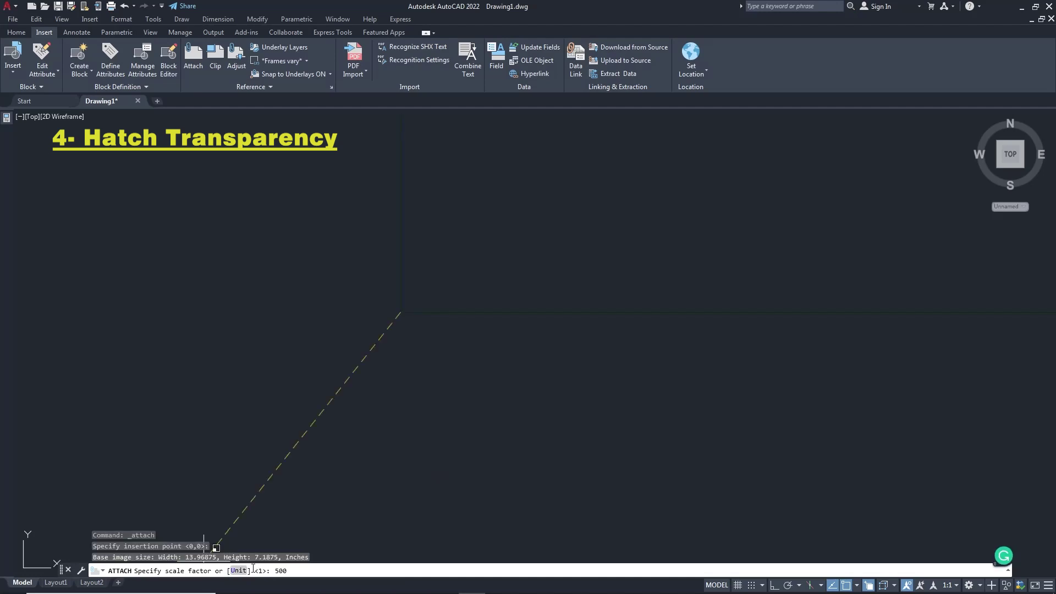
pyautogui.press('Return')
pyautogui.scroll(4, 448, 252)
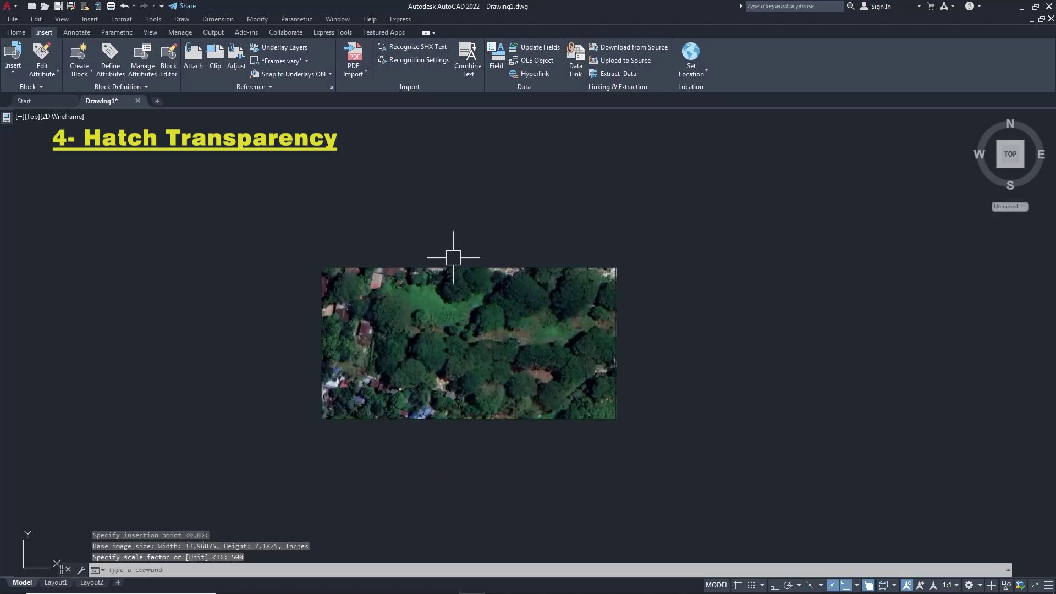
pyautogui.scroll(4, 447, 252)
pyautogui.scroll(-3, 429, 260)
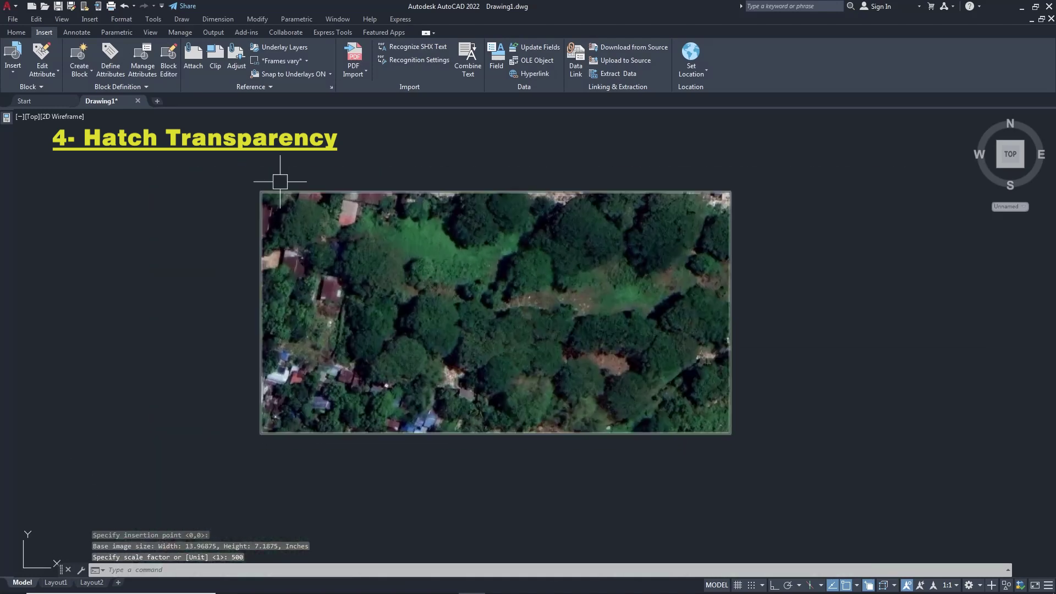
pyautogui.click(15, 33)
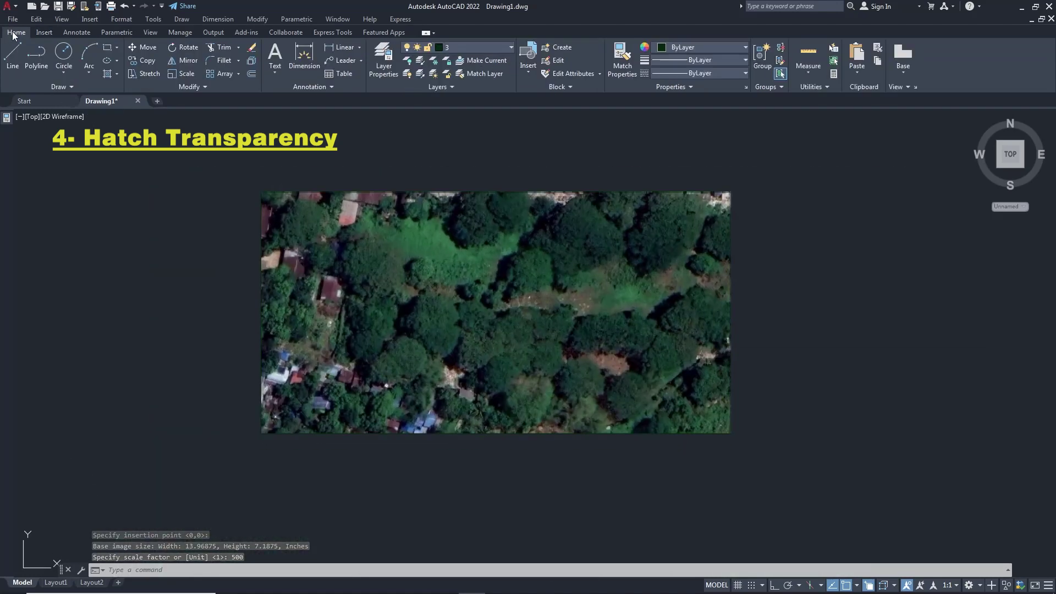
# - Draw a rectangle over the grassy clearing in the aerial photo
pyautogui.click(110, 47)
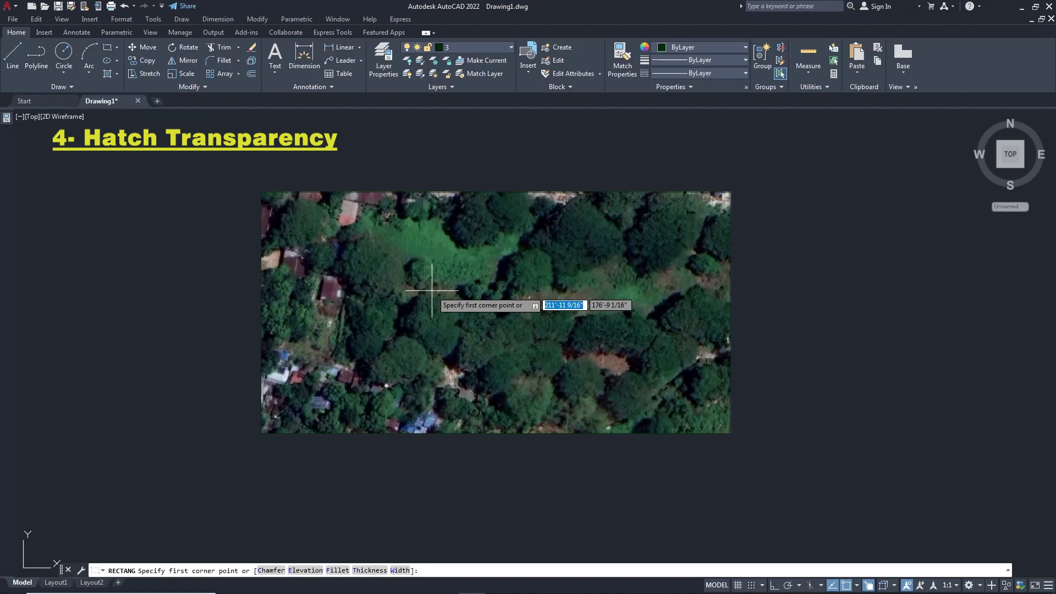
pyautogui.click(389, 251)
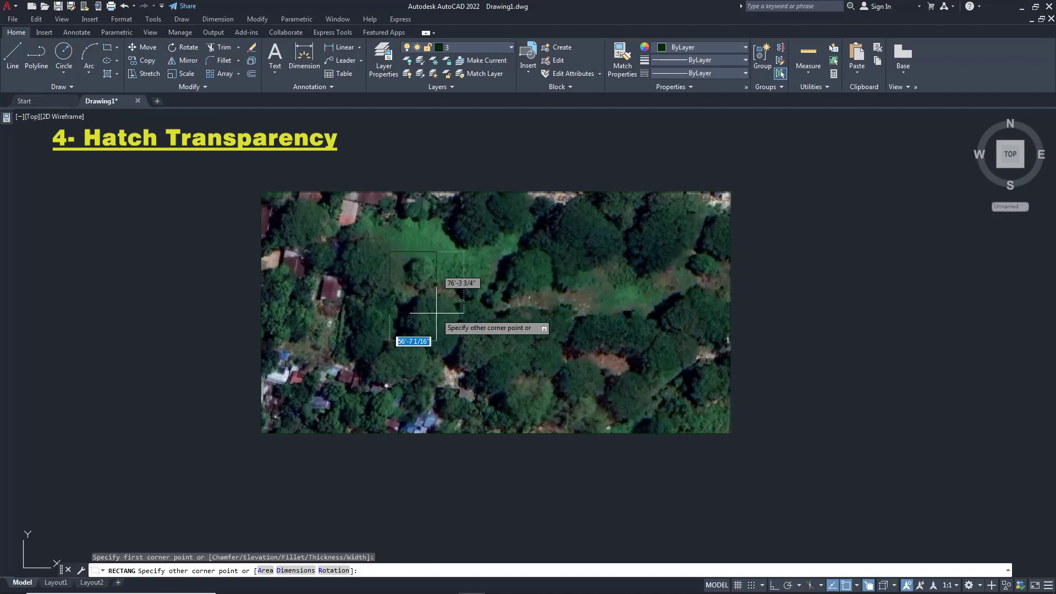
pyautogui.click(471, 332)
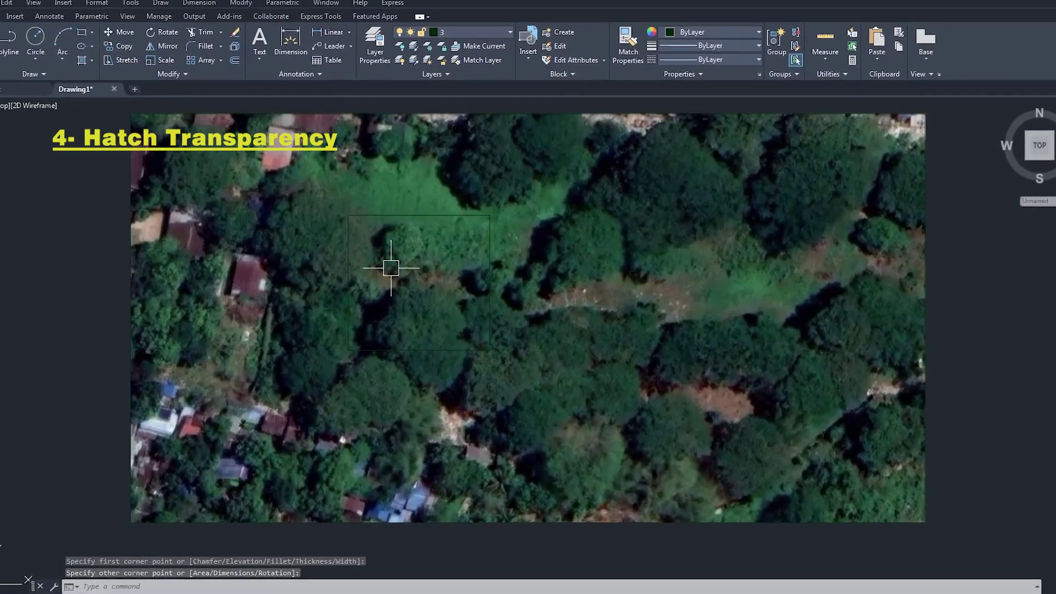
pyautogui.write('H')
pyautogui.click(410, 292)
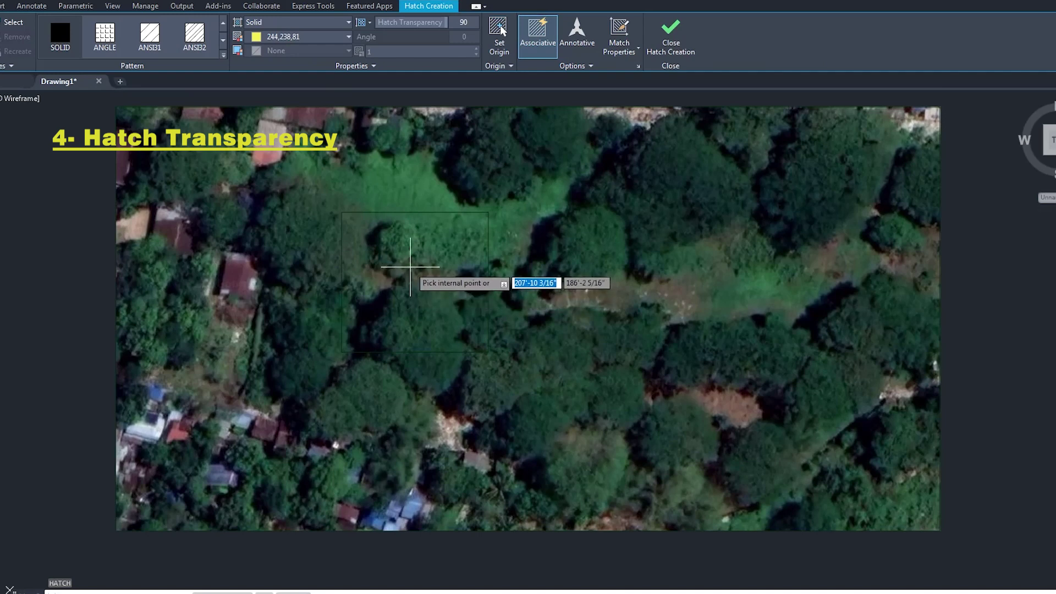
# - Fill the rectangle with a solid hatch at transparency 80
pyautogui.click(411, 266)
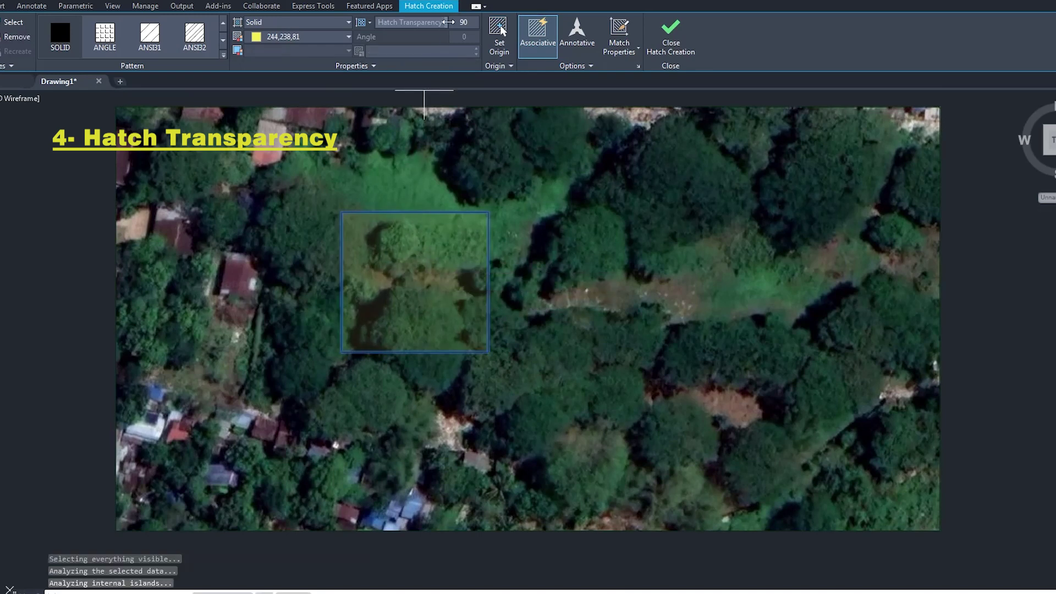
pyautogui.moveTo(448, 22)
pyautogui.mouseDown()
pyautogui.moveTo(368, 30)
pyautogui.moveTo(430, 34)
pyautogui.mouseUp()
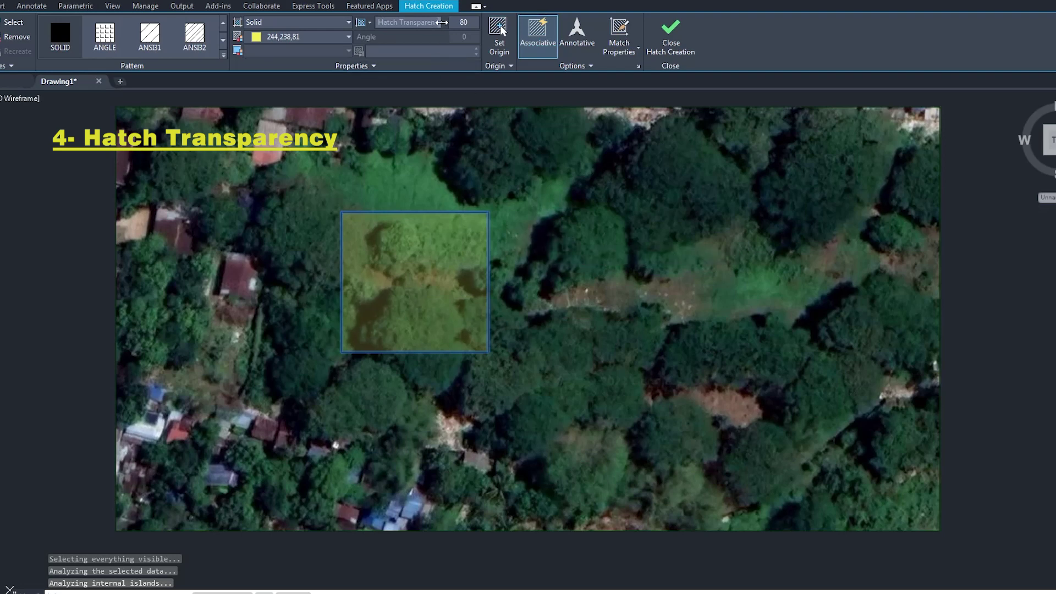
pyautogui.click(668, 41)
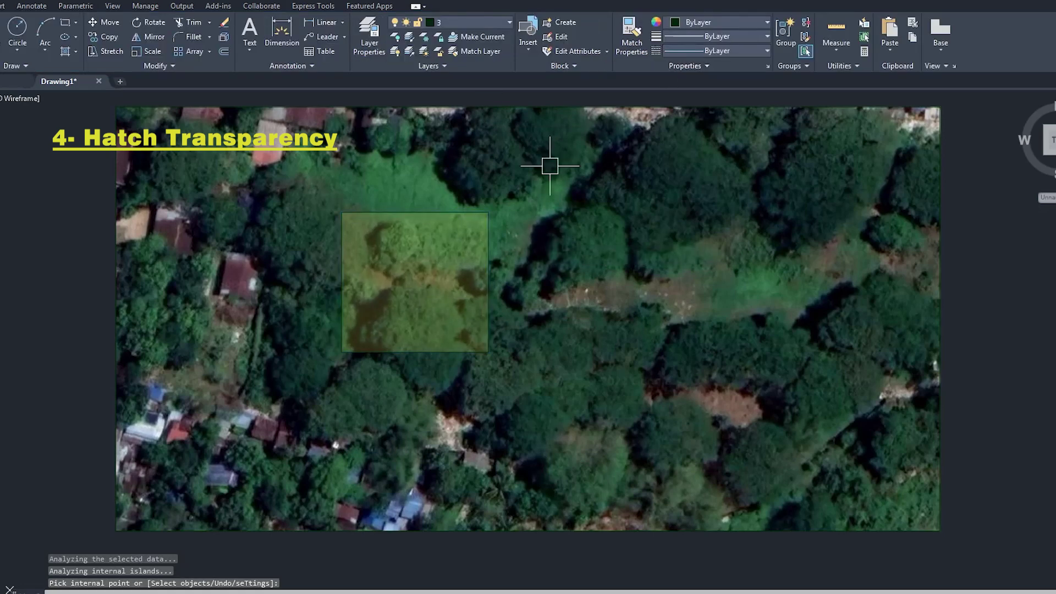
# - Make Text the current layer and start a leader to label the hatched area
pyautogui.scroll(-3, 517, 258)
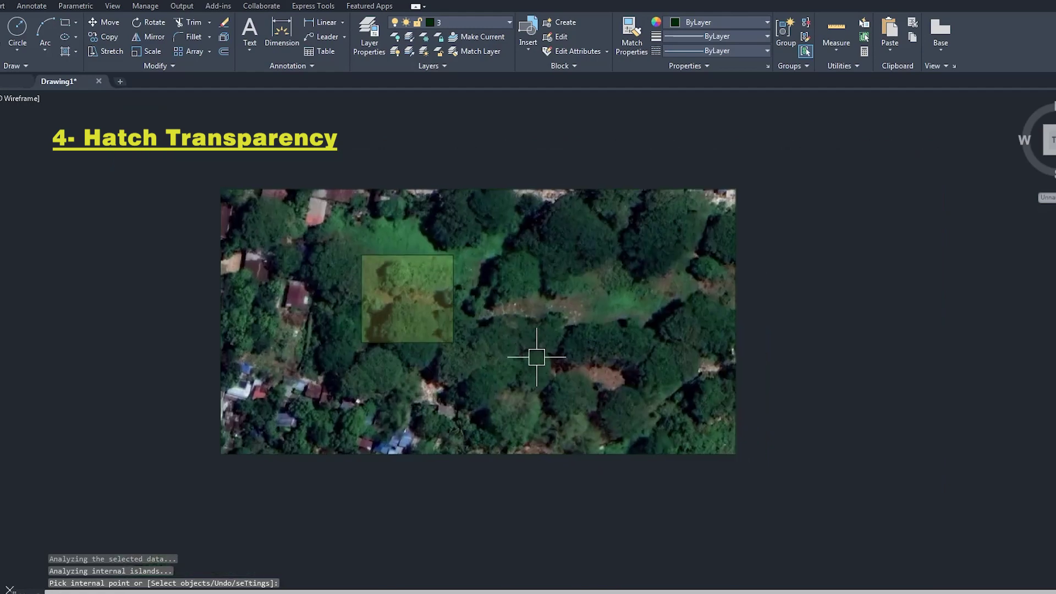
pyautogui.click(467, 22)
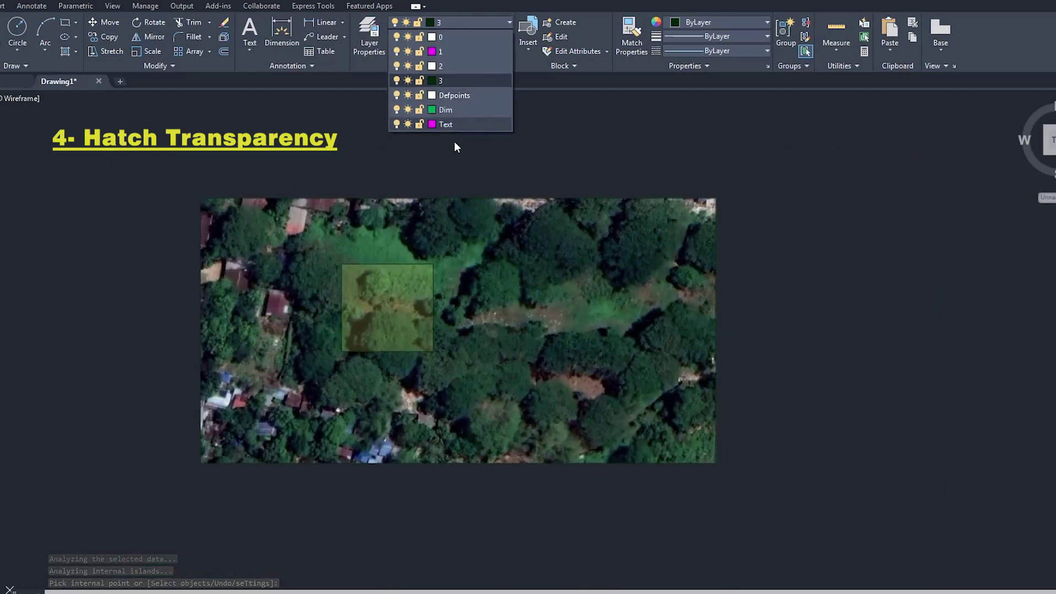
pyautogui.click(454, 146)
pyautogui.click(318, 36)
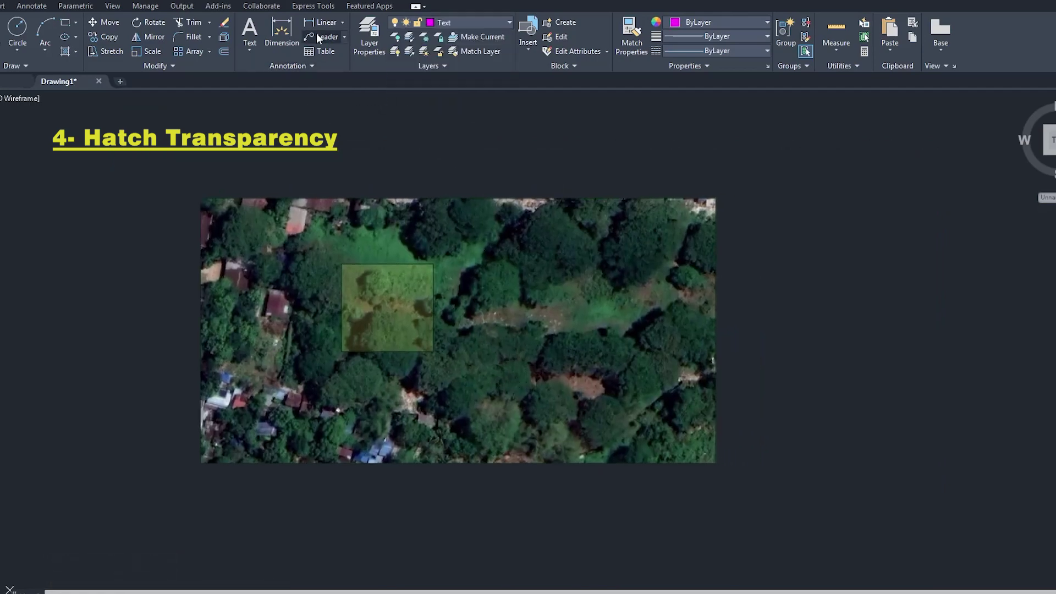
# - Run the leader from the hatch's right edge to a 'PROJECT AREA' label at height 15
pyautogui.click(433, 307)
pyautogui.scroll(2, 474, 327)
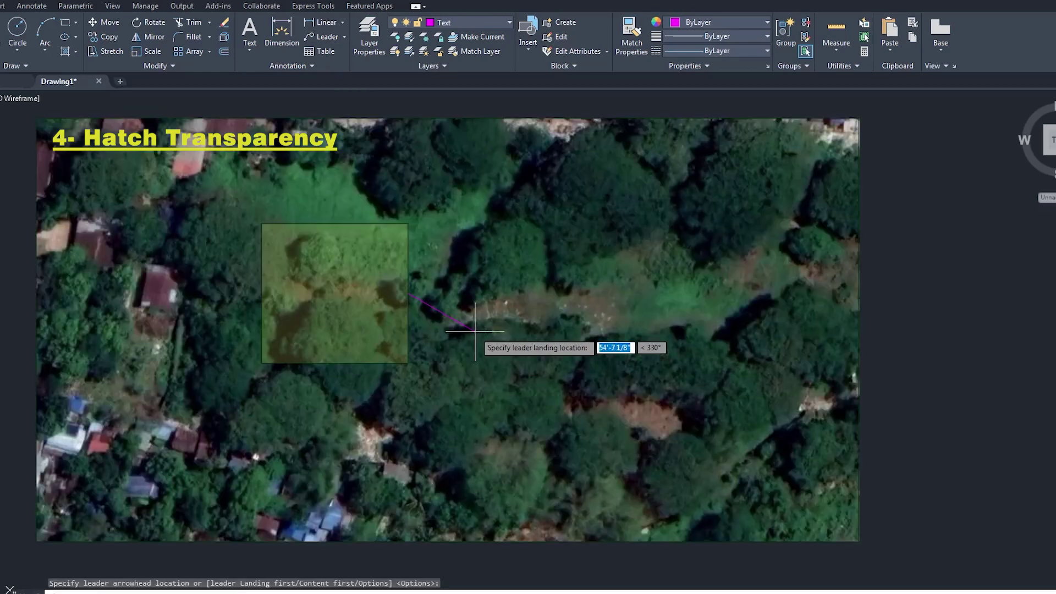
pyautogui.scroll(2, 476, 330)
pyautogui.click(533, 372)
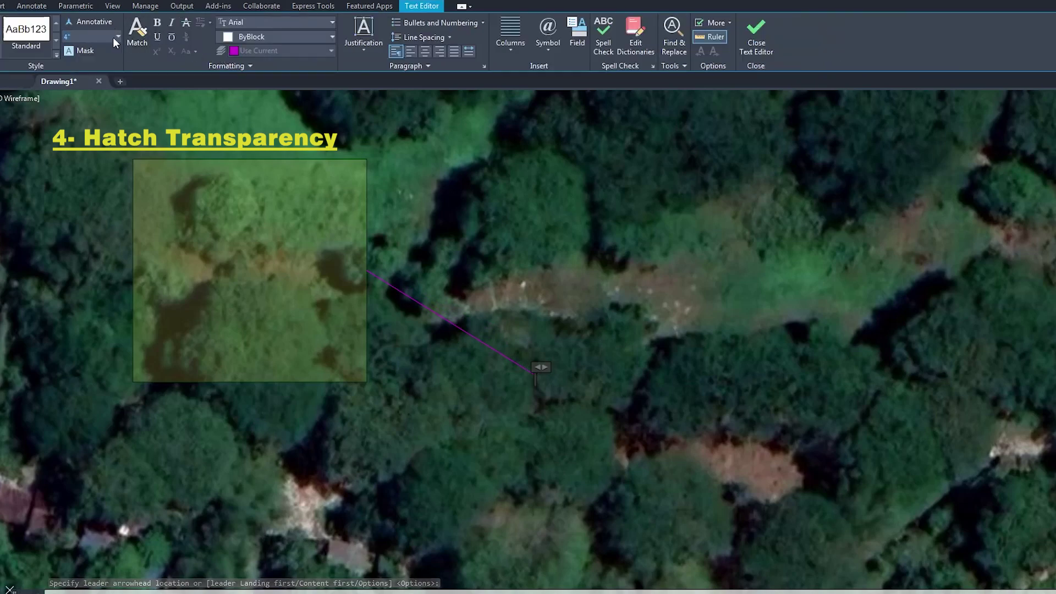
pyautogui.write('15')
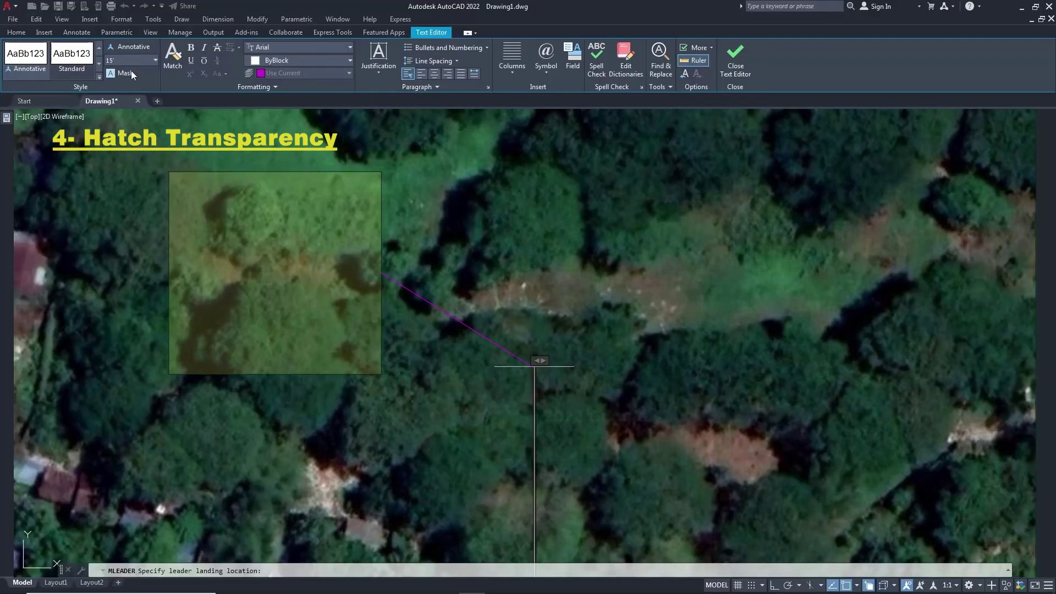
pyautogui.scroll(-4, 299, 331)
pyautogui.scroll(2, 252, 335)
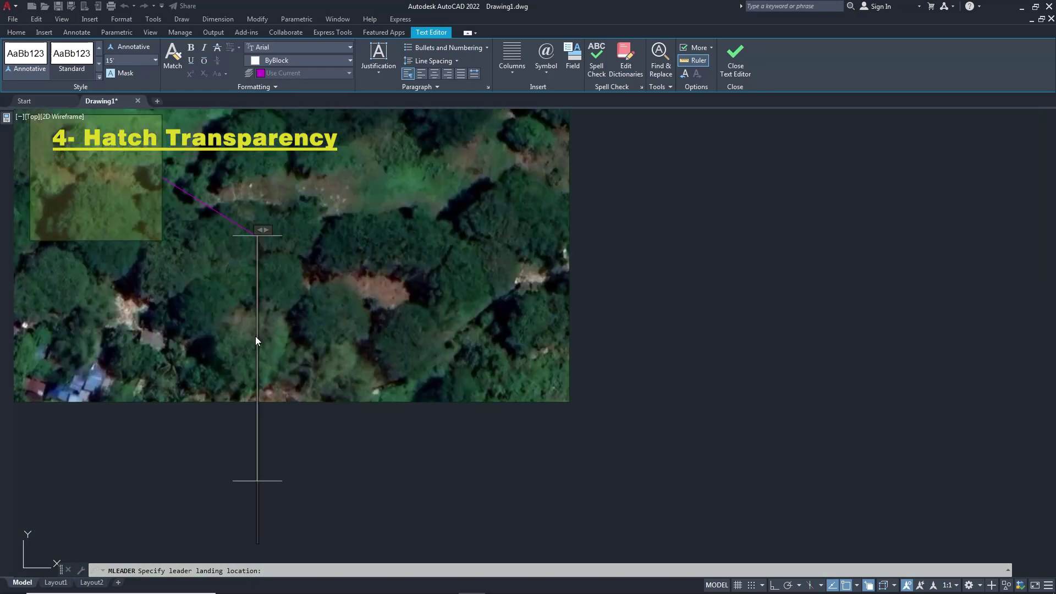
pyautogui.write('p')
pyautogui.press('BackSpace')
pyautogui.write('P')
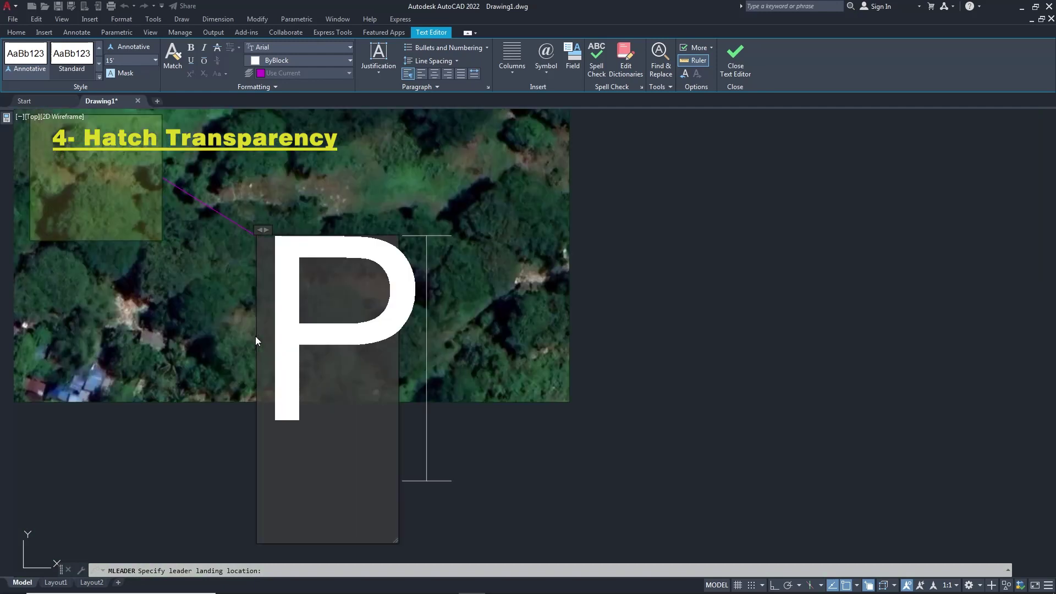
pyautogui.write('RO')
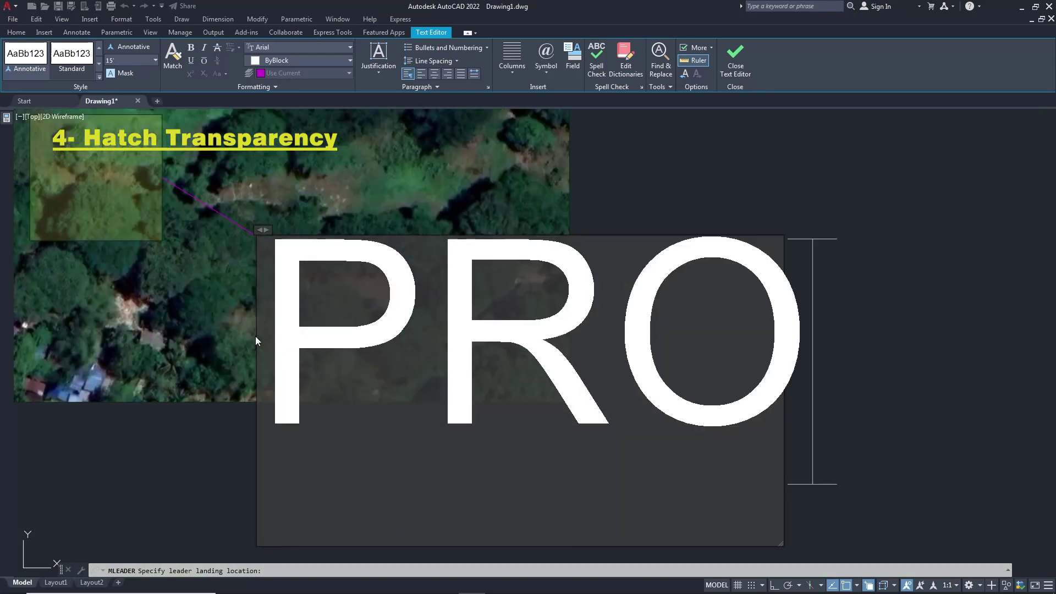
pyautogui.write('JECT AREA')
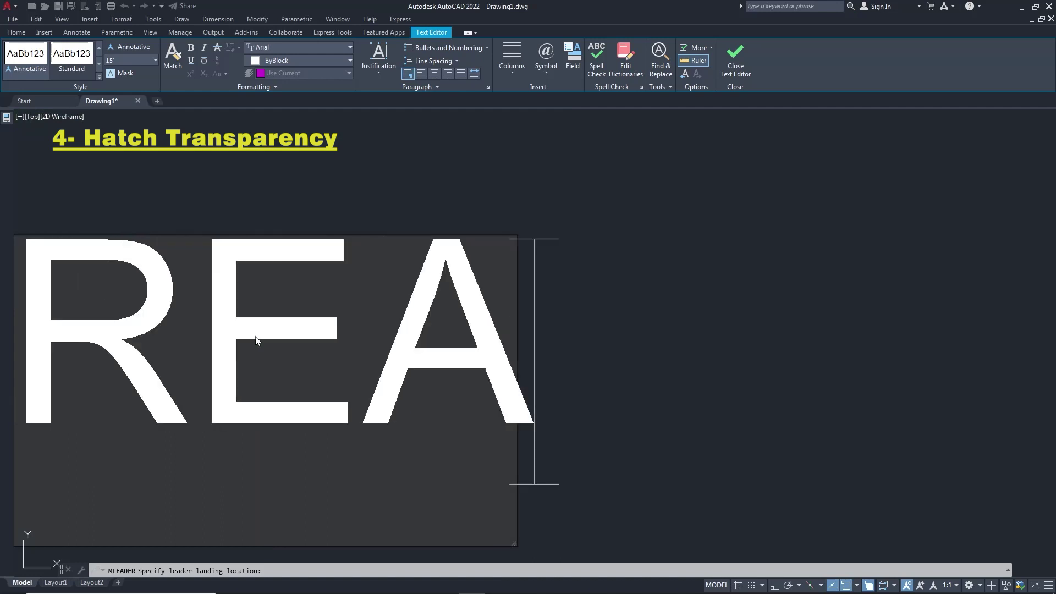
pyautogui.click(735, 55)
# - Centre the labelled aerial image in view and bring up the plot settings
pyautogui.scroll(5, 195, 241)
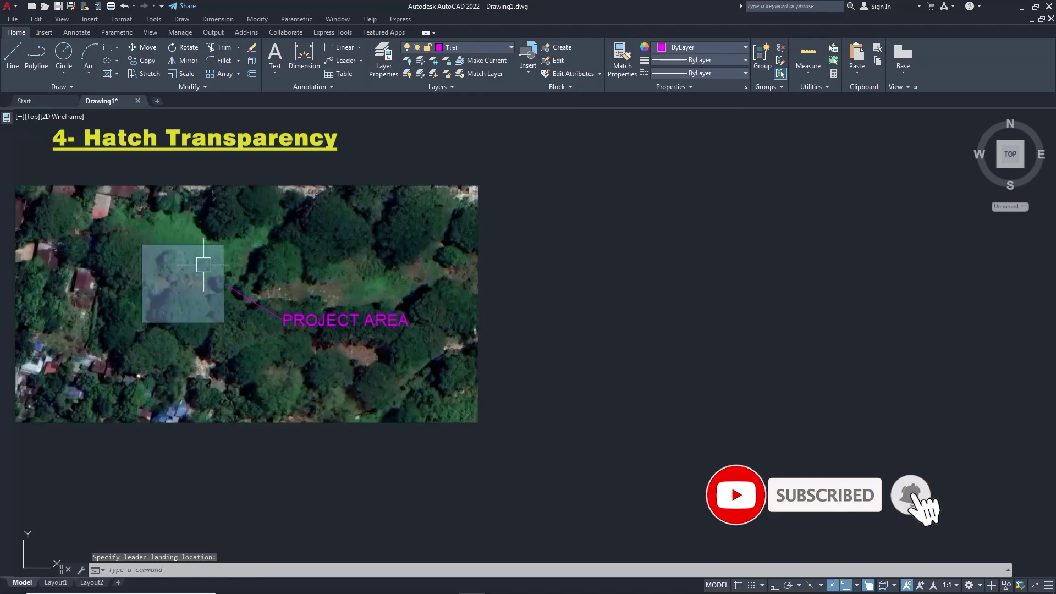
pyautogui.moveTo(208, 266); pyautogui.dragTo(377, 271, button='middle')
pyautogui.moveTo(318, 317); pyautogui.dragTo(350, 317, button='middle')
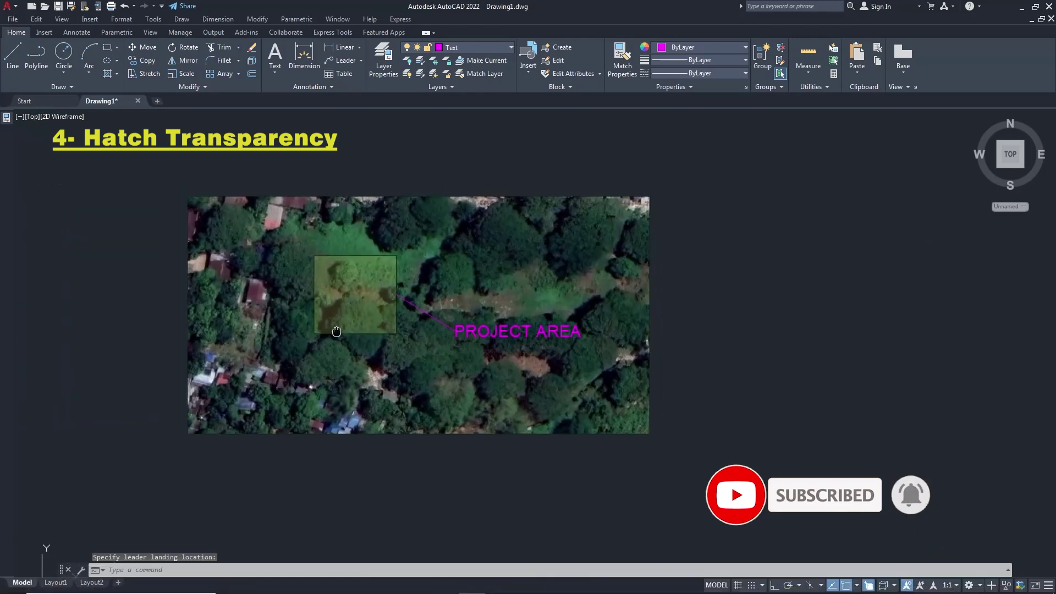
pyautogui.scroll(-2, 514, 297)
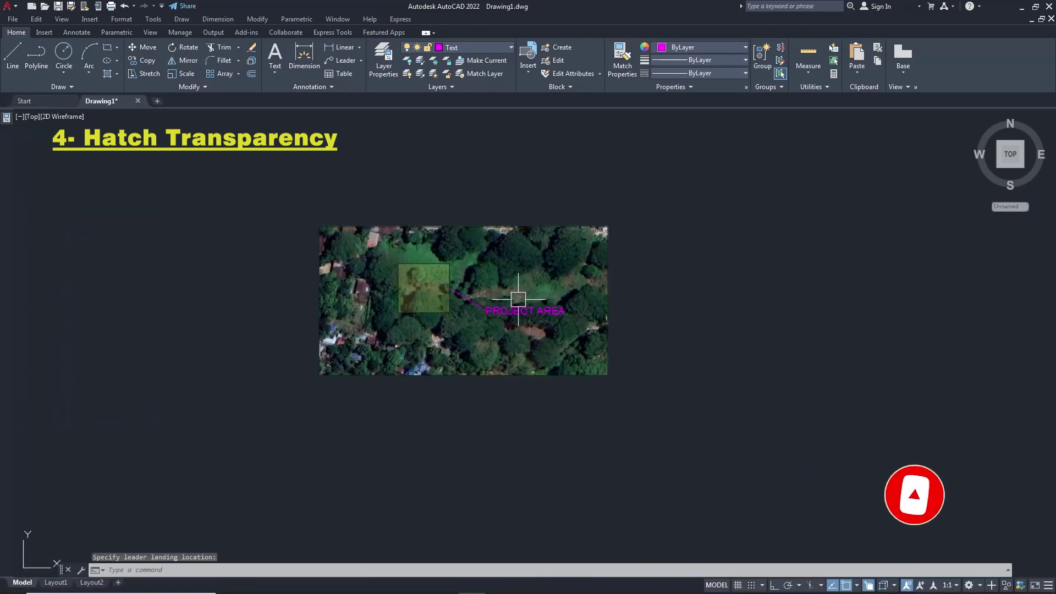
pyautogui.moveTo(473, 361); pyautogui.dragTo(469, 341, button='middle')
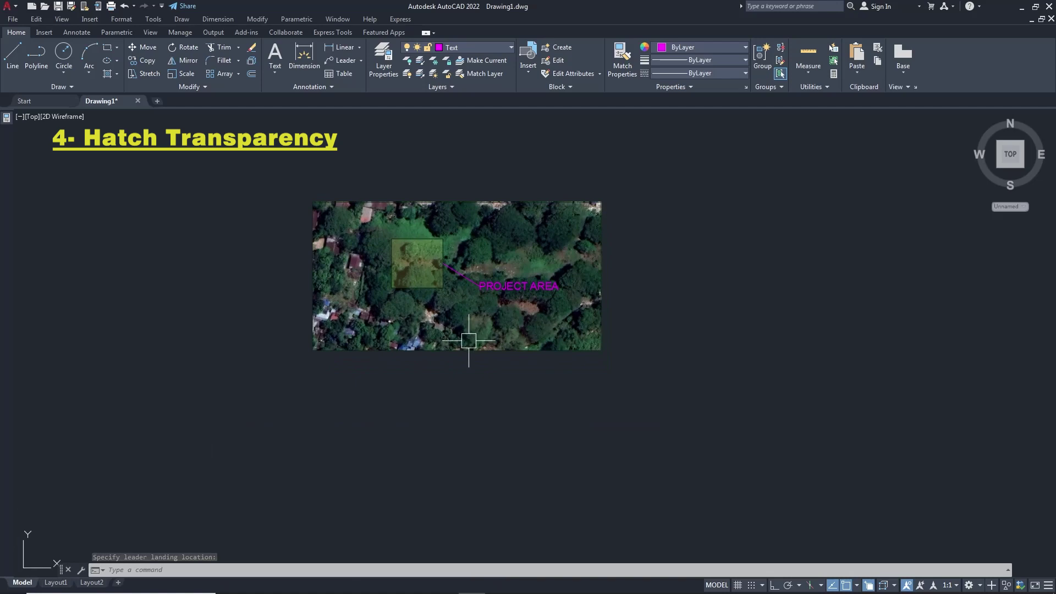
pyautogui.click(111, 6)
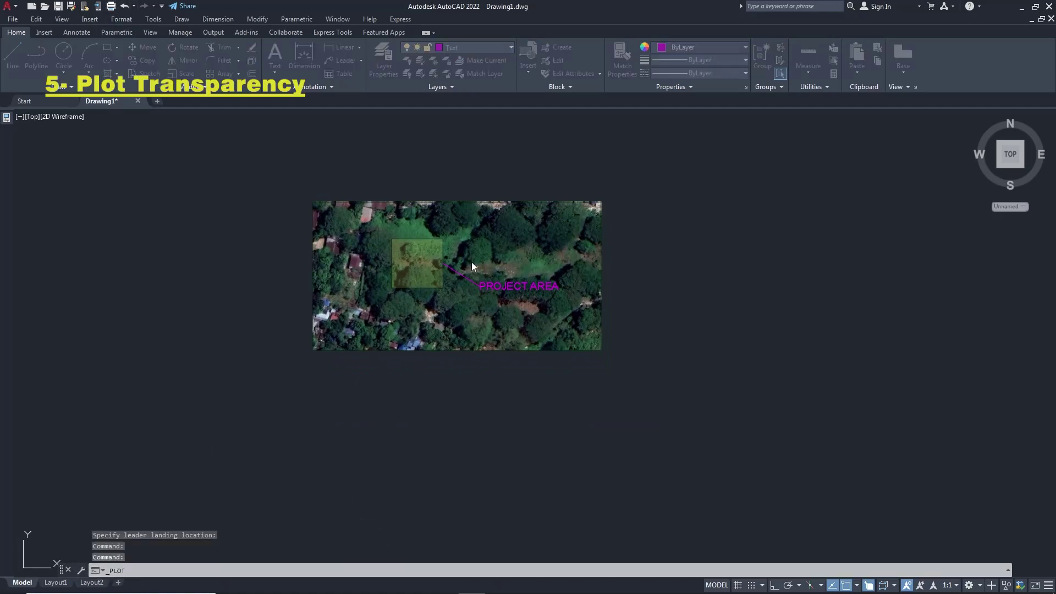
# - Plot with DWG To PDF.pc3 on ISO expand A4 (297 x 210 mm), centred, using a Window area
pyautogui.click(442, 187)
pyautogui.click(434, 196)
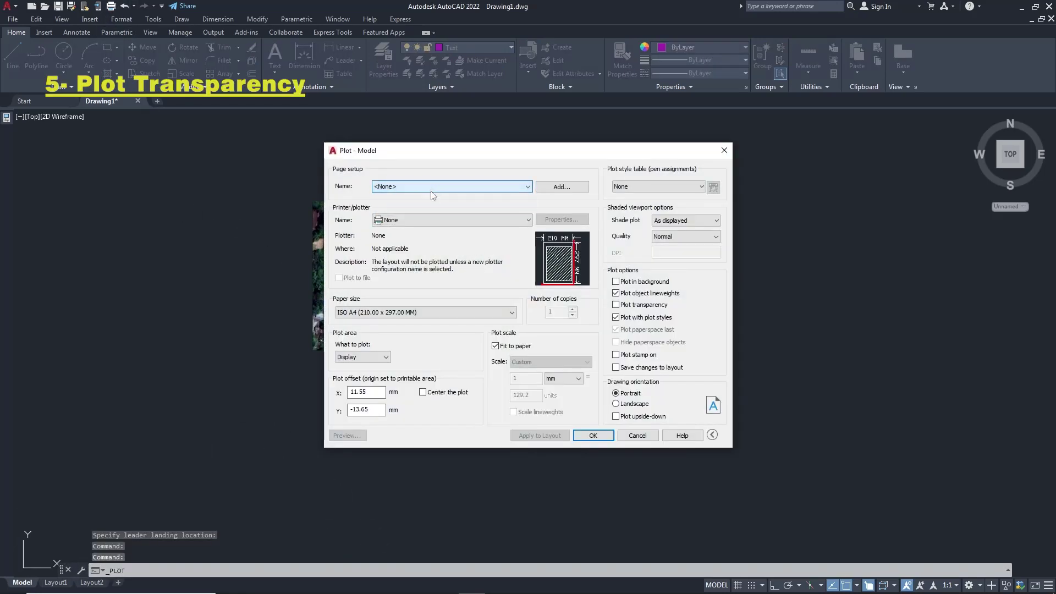
pyautogui.click(421, 222)
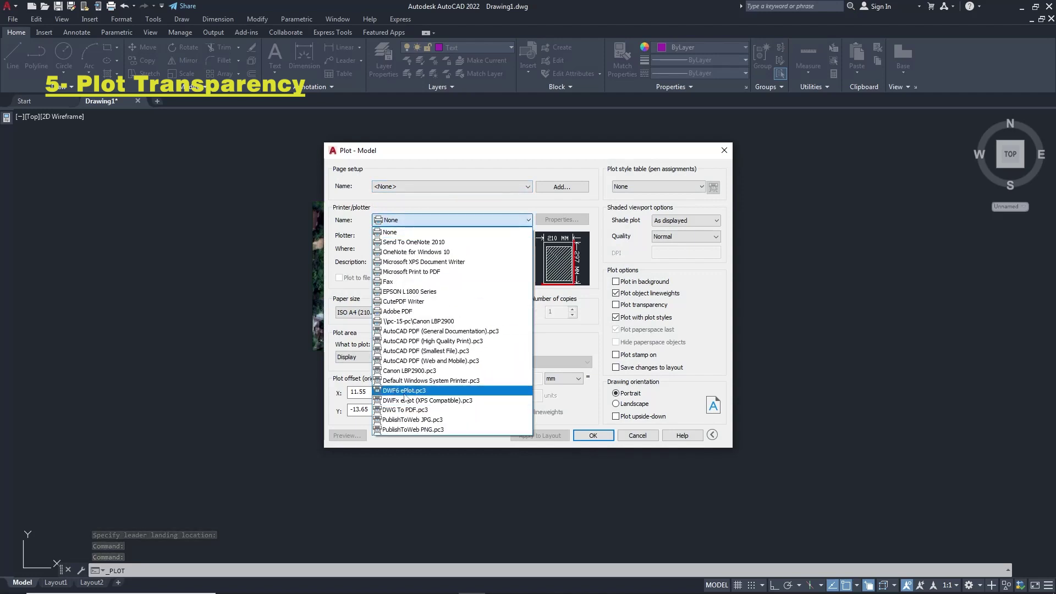
pyautogui.click(413, 410)
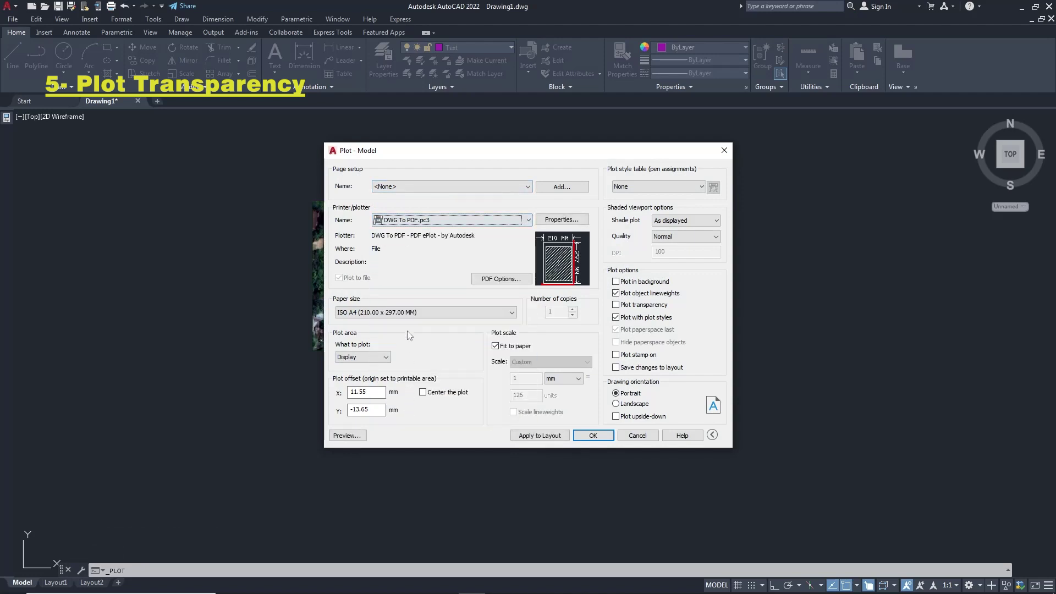
pyautogui.click(397, 313)
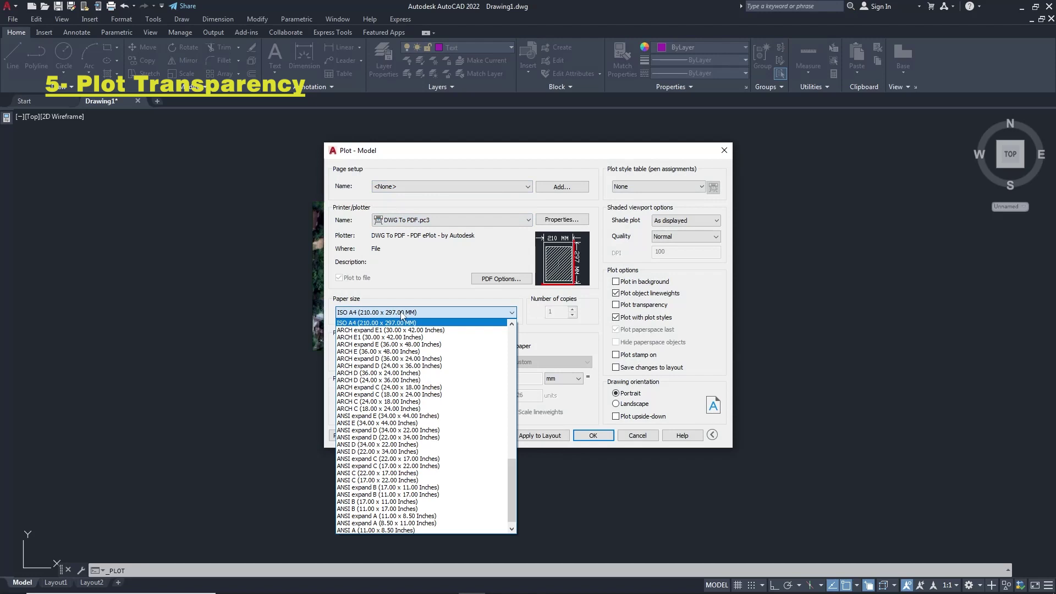
pyautogui.scroll(1, 387, 357)
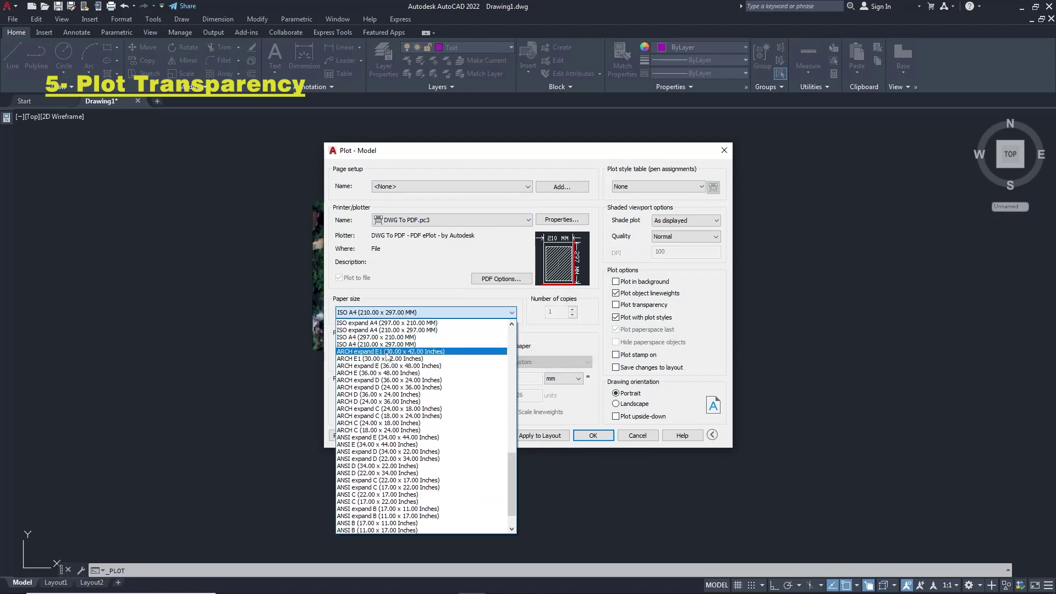
pyautogui.scroll(1, 392, 354)
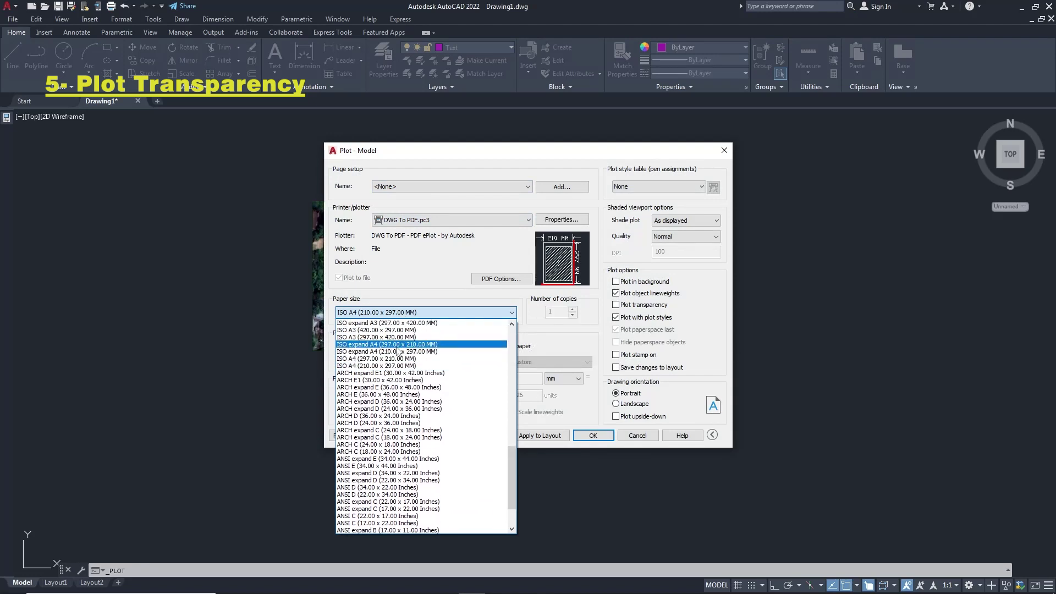
pyautogui.click(399, 345)
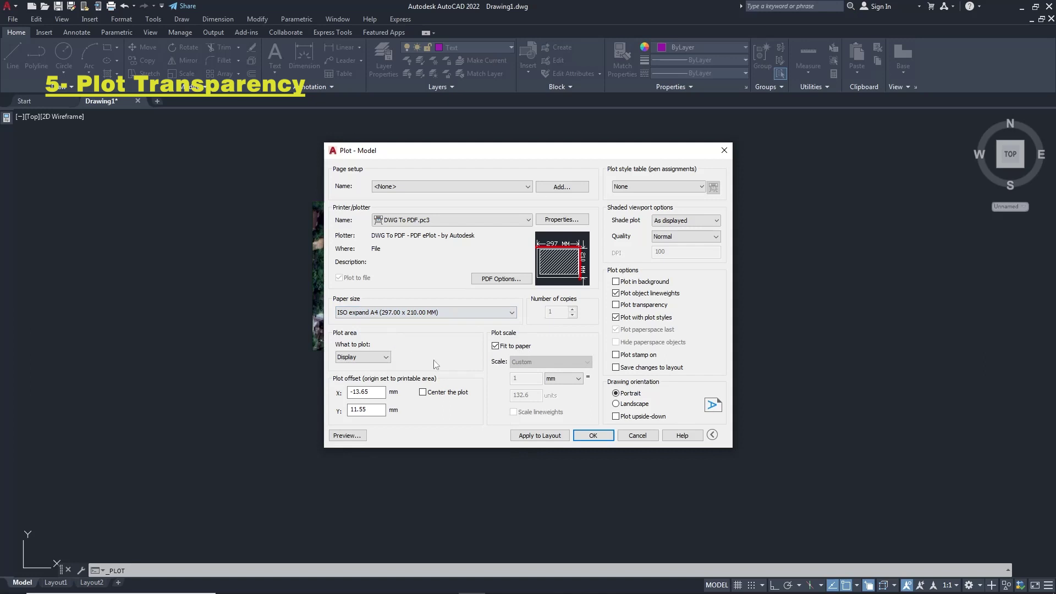
pyautogui.click(422, 392)
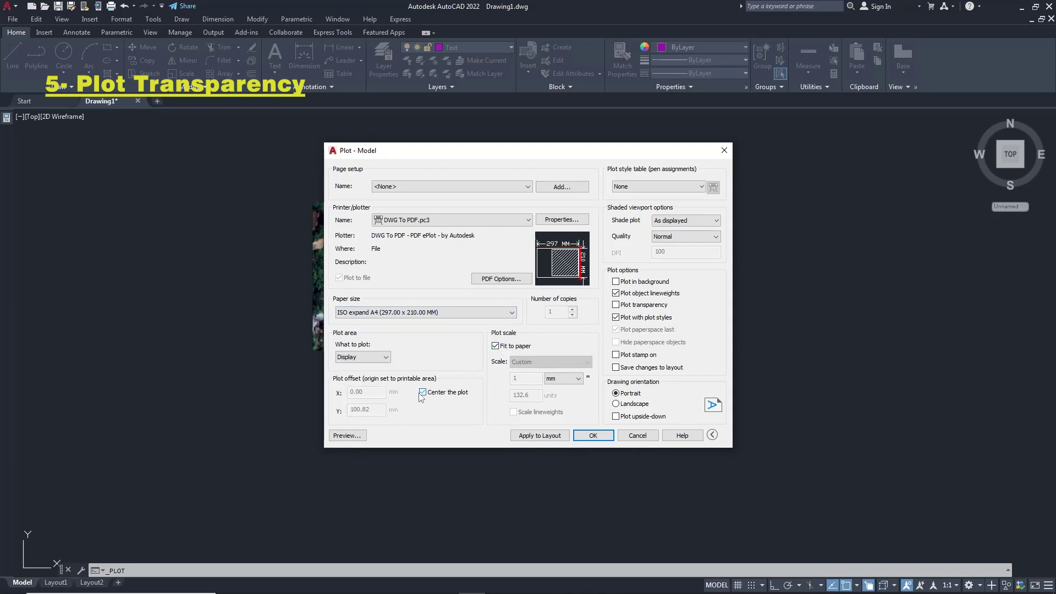
pyautogui.click(363, 357)
pyautogui.click(352, 391)
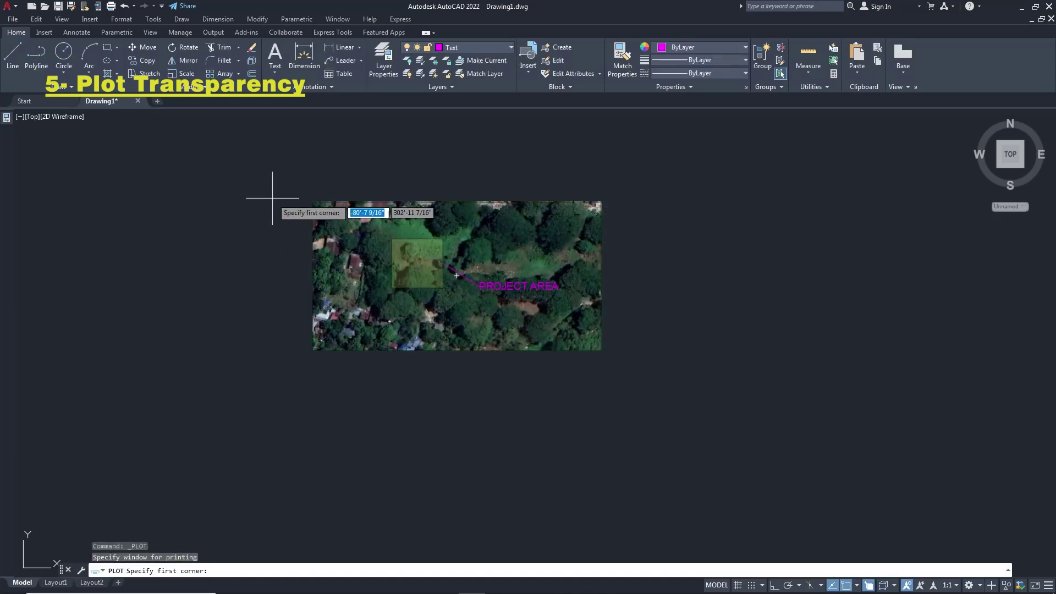
# - Window the aerial image as the plot area and preview it, showing the hatch opaque yellow
pyautogui.click(308, 177)
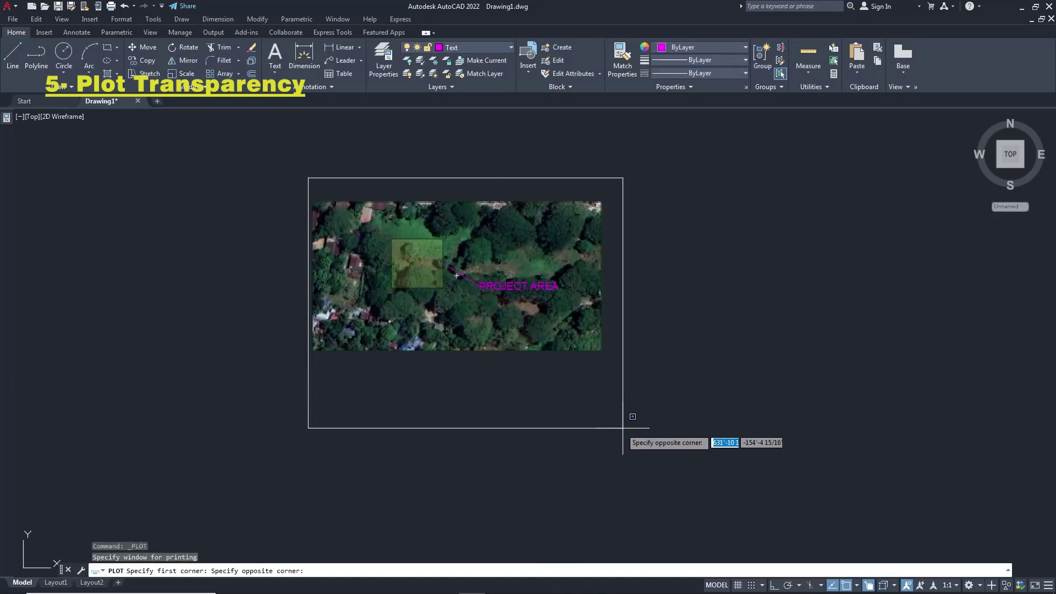
pyautogui.click(606, 432)
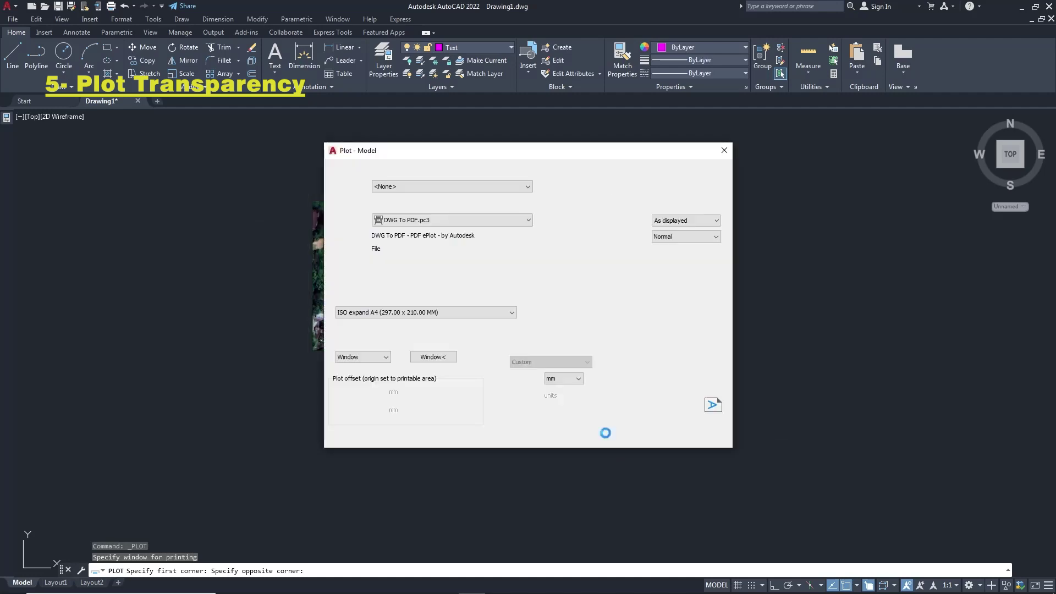
pyautogui.click(354, 434)
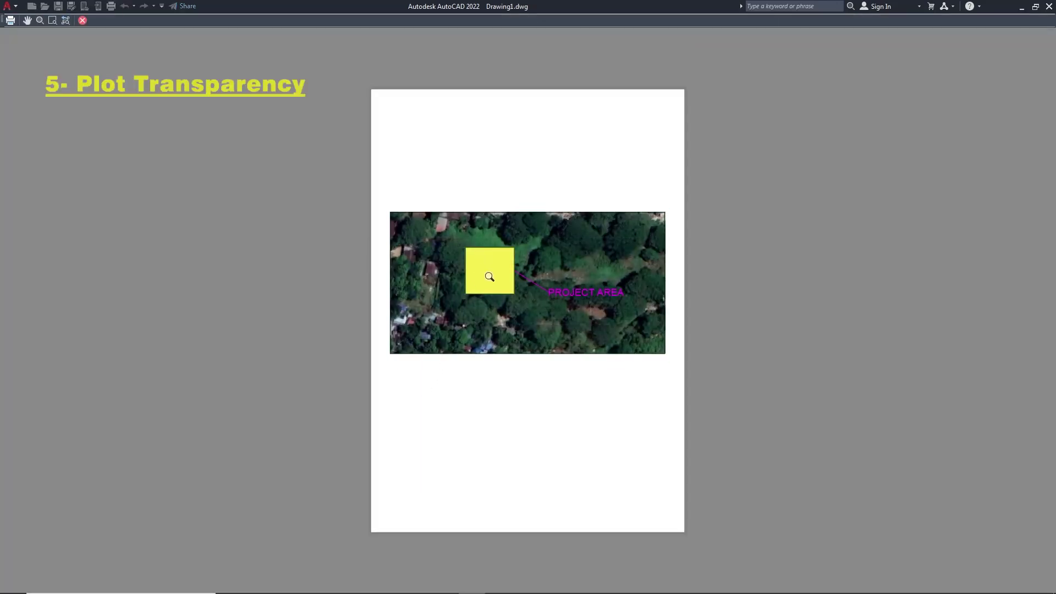
pyautogui.press('Escape')
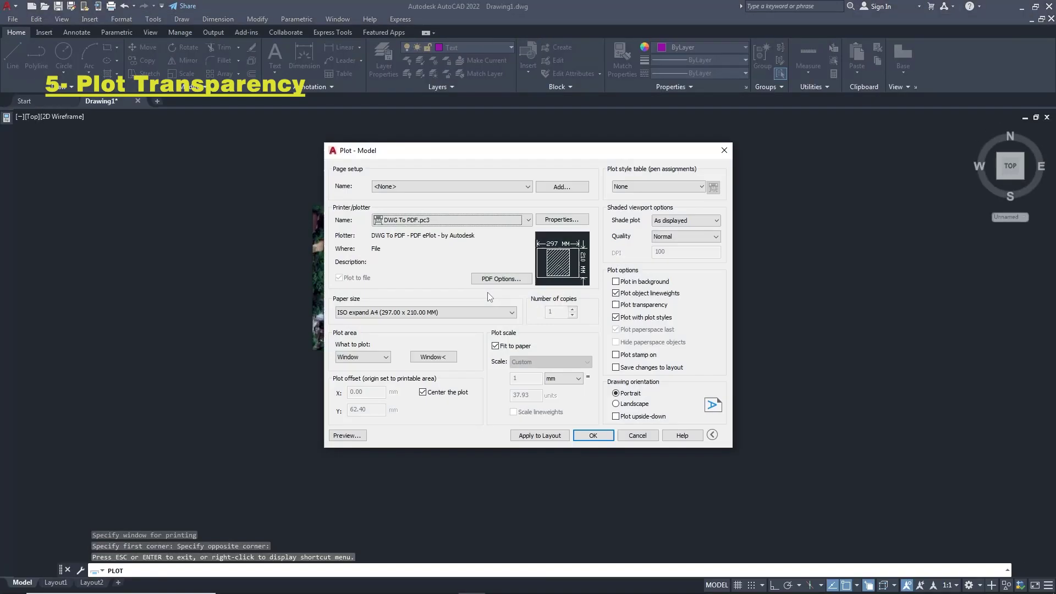
# - Enable Plot transparency and re-preview, confirming the photo shows through the hatch
pyautogui.click(616, 305)
pyautogui.click(342, 435)
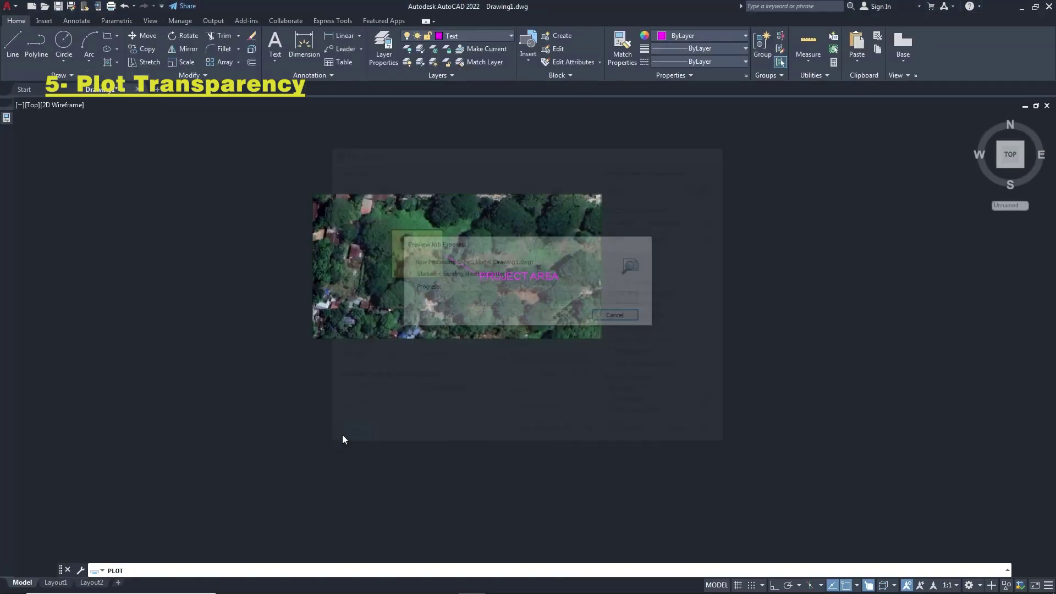
pyautogui.scroll(2, 527, 275)
pyautogui.scroll(2, 506, 274)
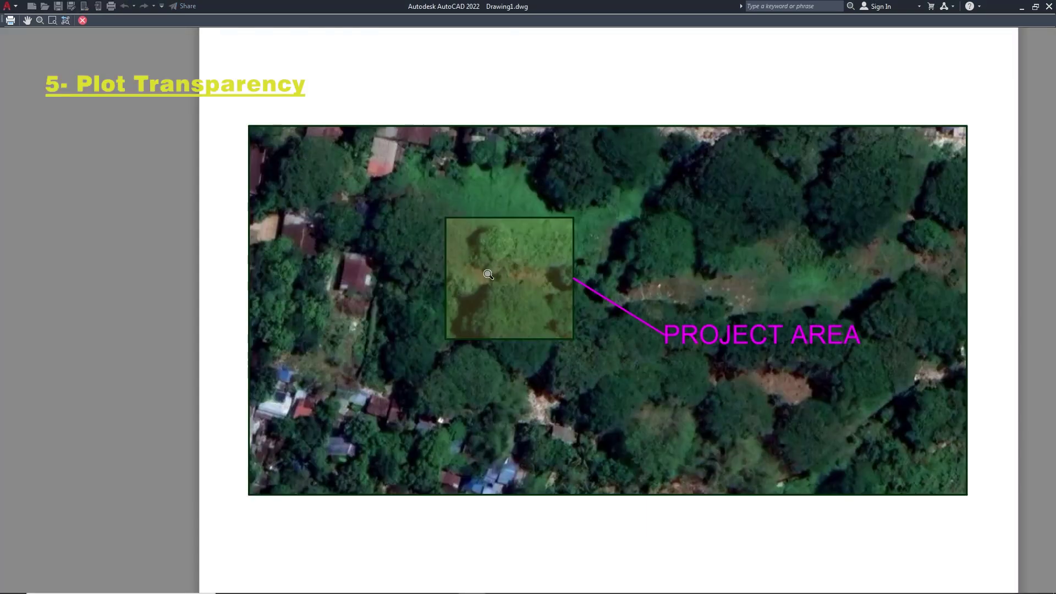
pyautogui.scroll(-2, 440, 308)
pyautogui.scroll(-2, 429, 330)
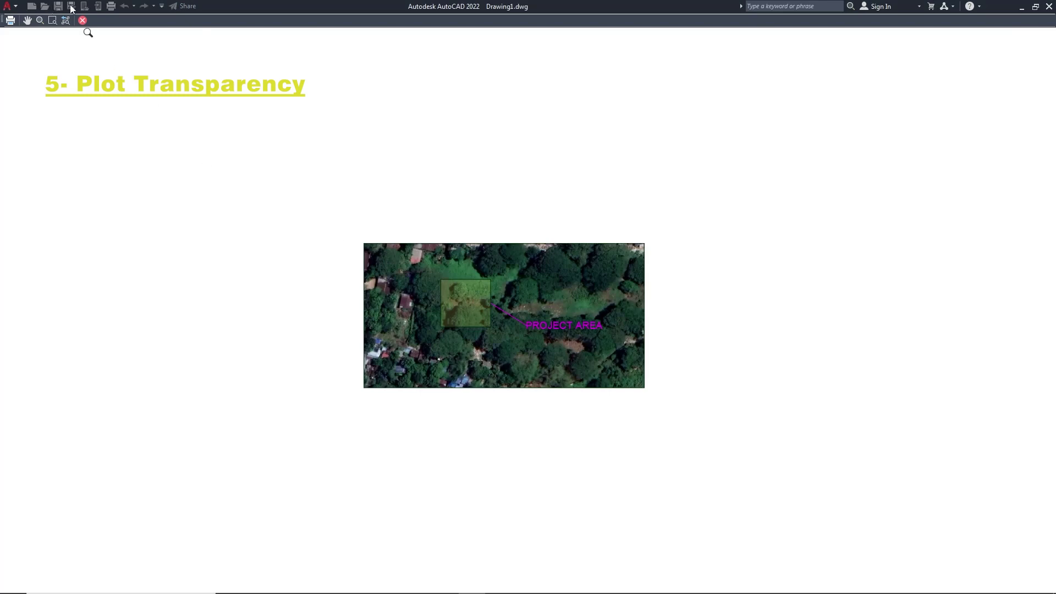
pyautogui.press('Escape')
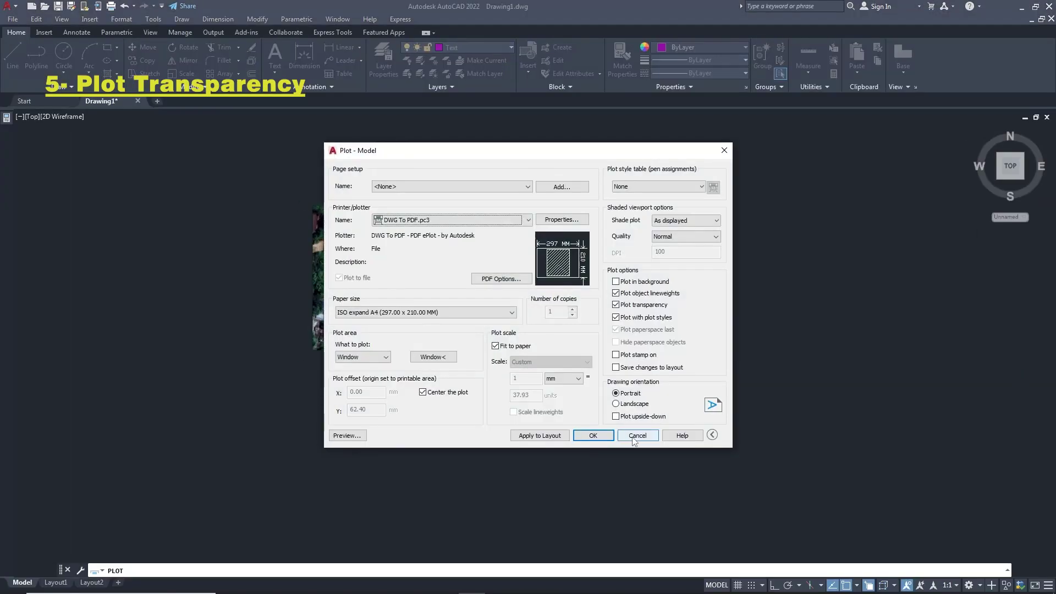
# - Plot from the preview to a PDF file saved as TEST.pdf
pyautogui.click(339, 436)
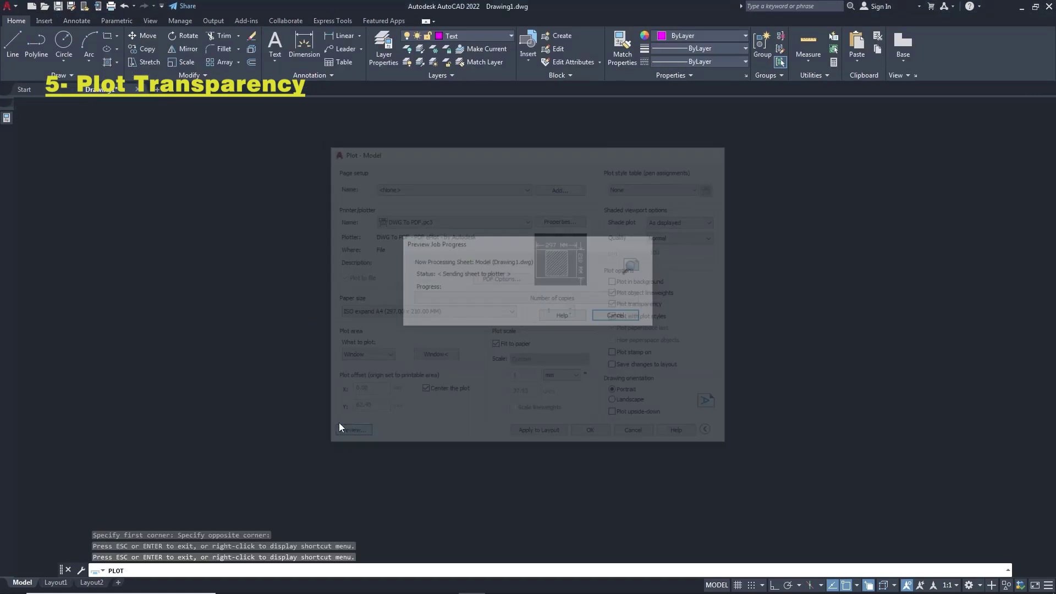
pyautogui.rightClick(473, 262)
pyautogui.click(487, 278)
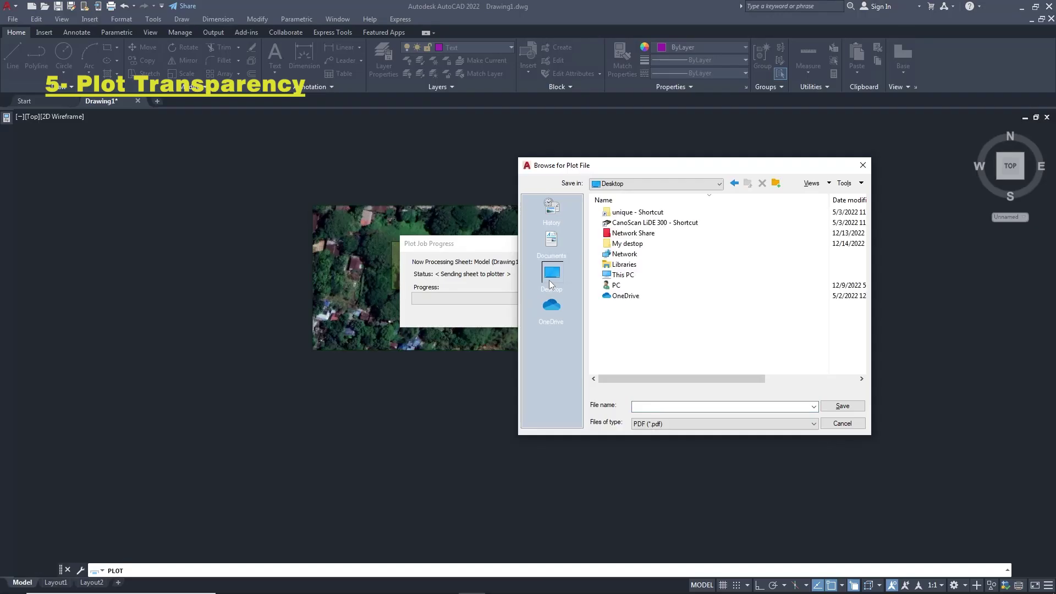
pyautogui.press('BackSpace')
pyautogui.click(842, 405)
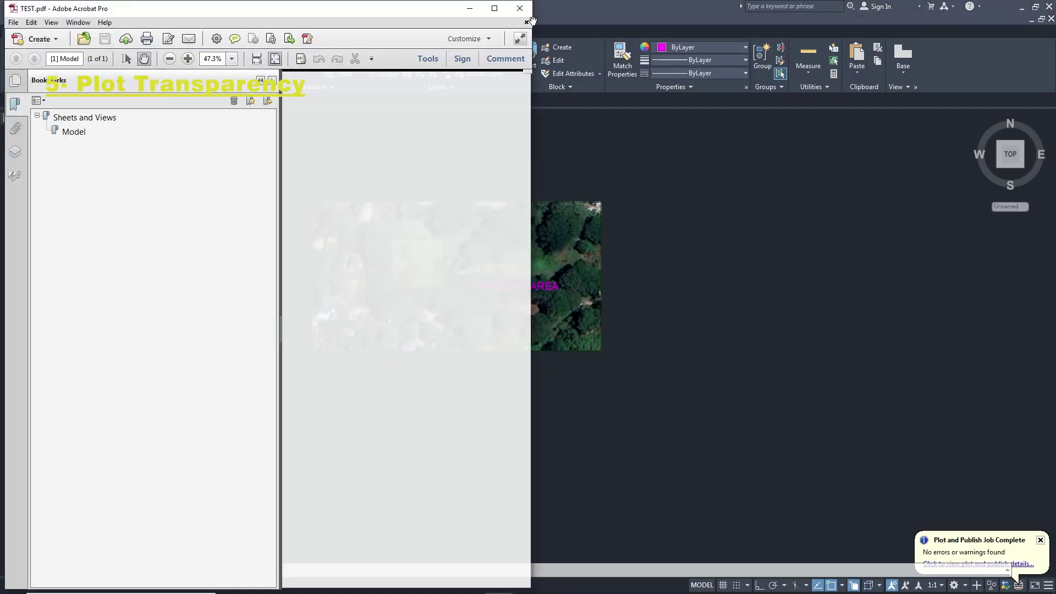
# - Maximize TEST.pdf in Acrobat and zoom in to confirm the see-through hatch, then close it
pyautogui.click(497, 10)
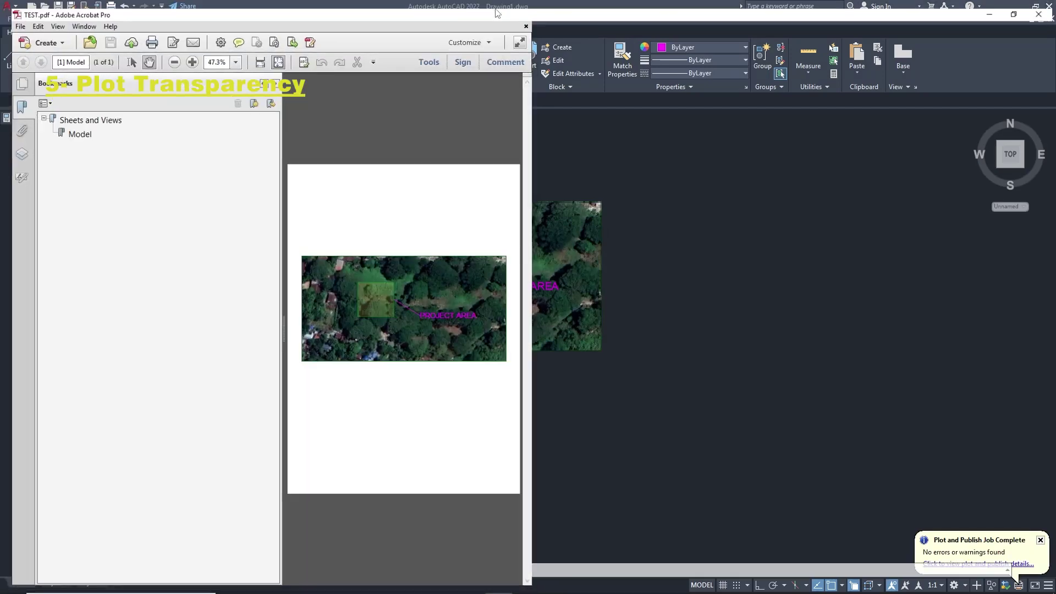
pyautogui.click(257, 76)
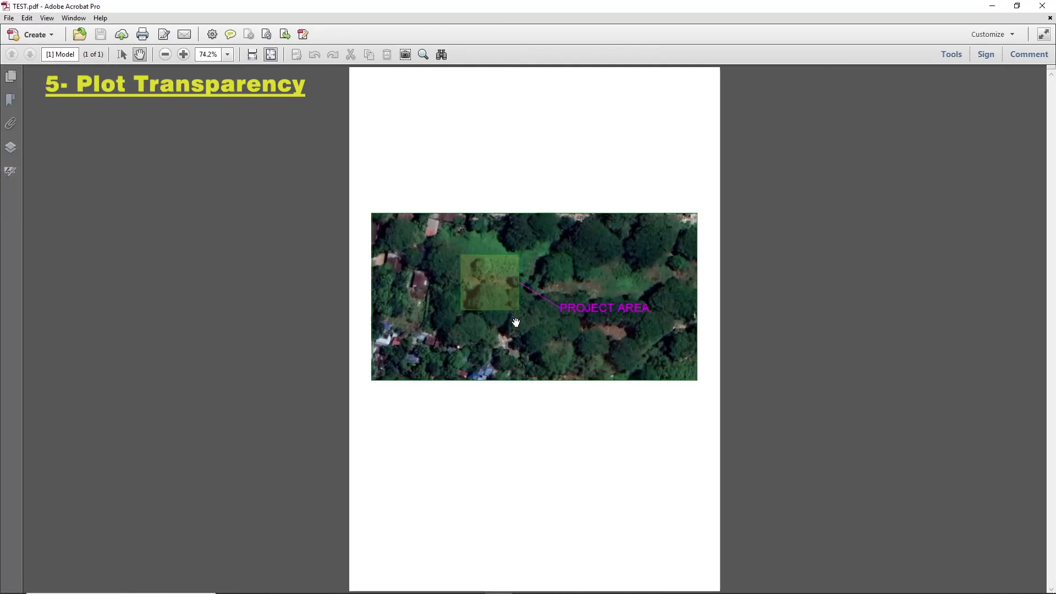
pyautogui.hotkey('ctrl', '1')
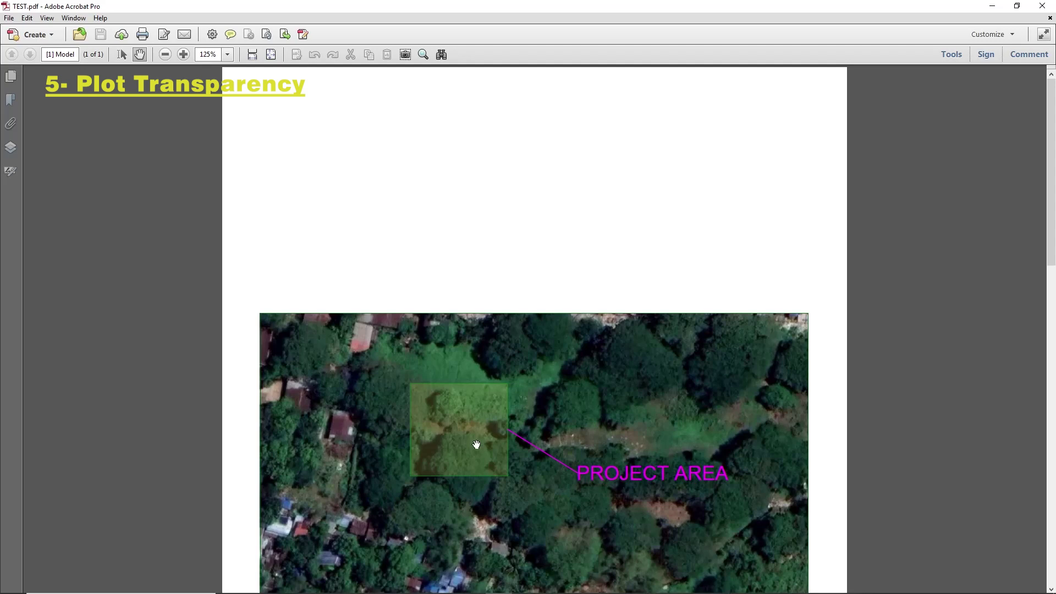
pyautogui.scroll(-2, 471, 409)
pyautogui.scroll(-3, 484, 373)
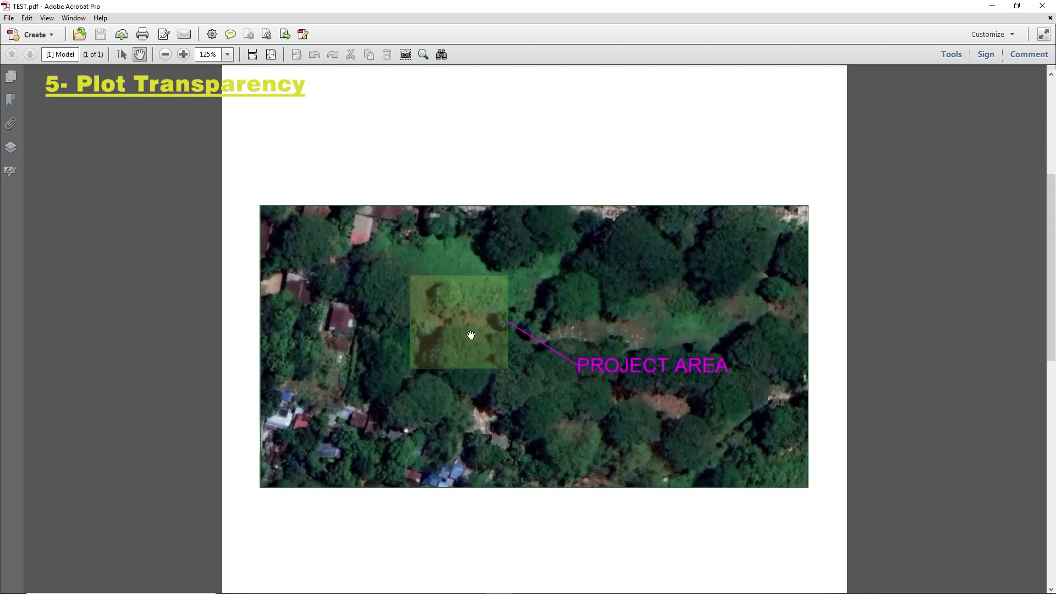
pyautogui.hotkey('ctrl', '0')
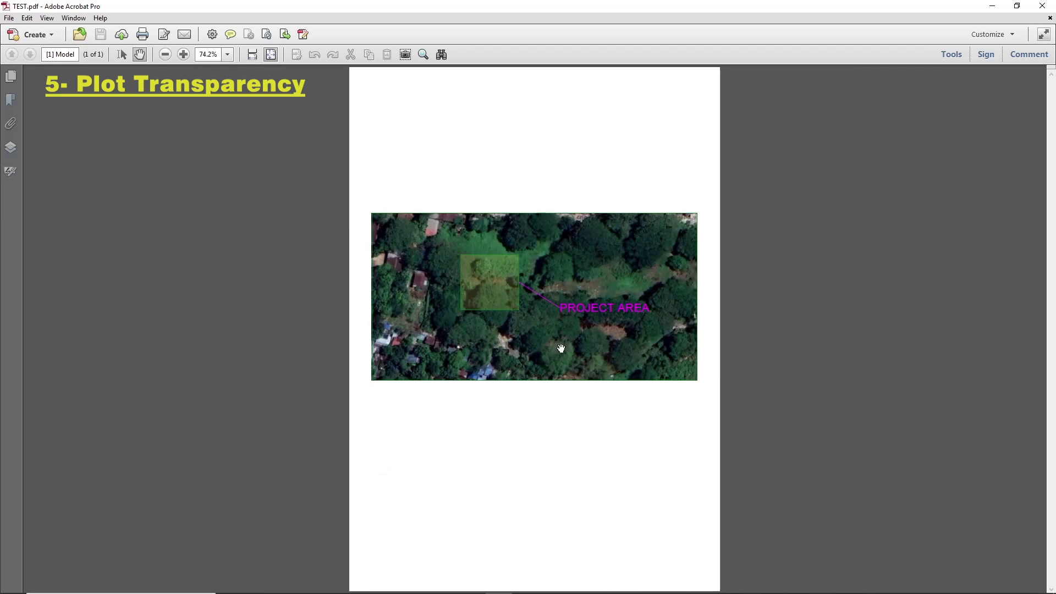
pyautogui.click(1043, 7)
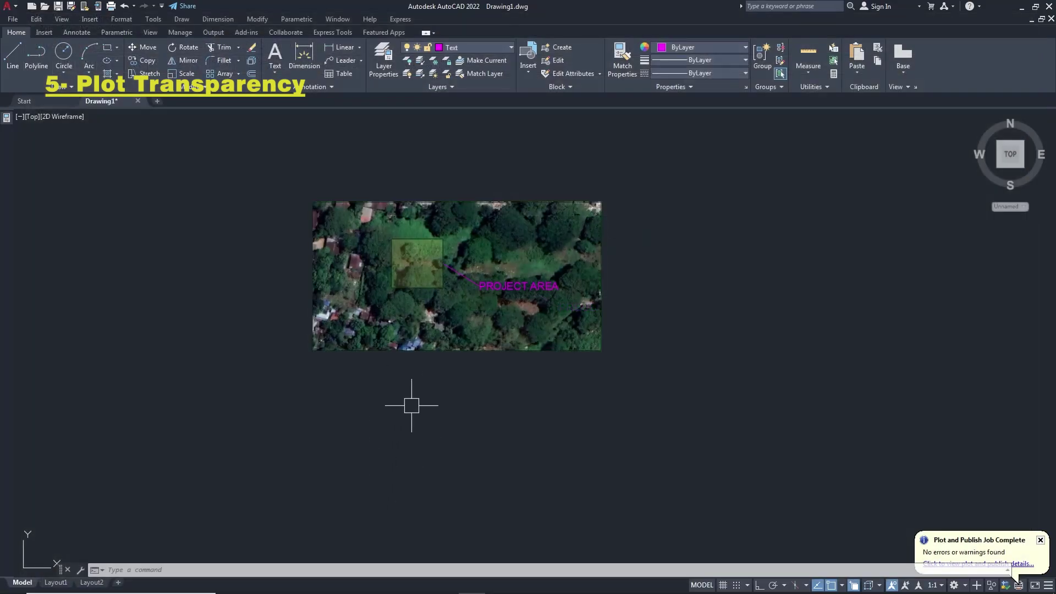
# - Draw a rectangle and a circle in the free space right of the aerial image
pyautogui.moveTo(411, 406); pyautogui.dragTo(396, 413, button='middle')
pyautogui.moveTo(603, 311); pyautogui.dragTo(467, 358, button='middle')
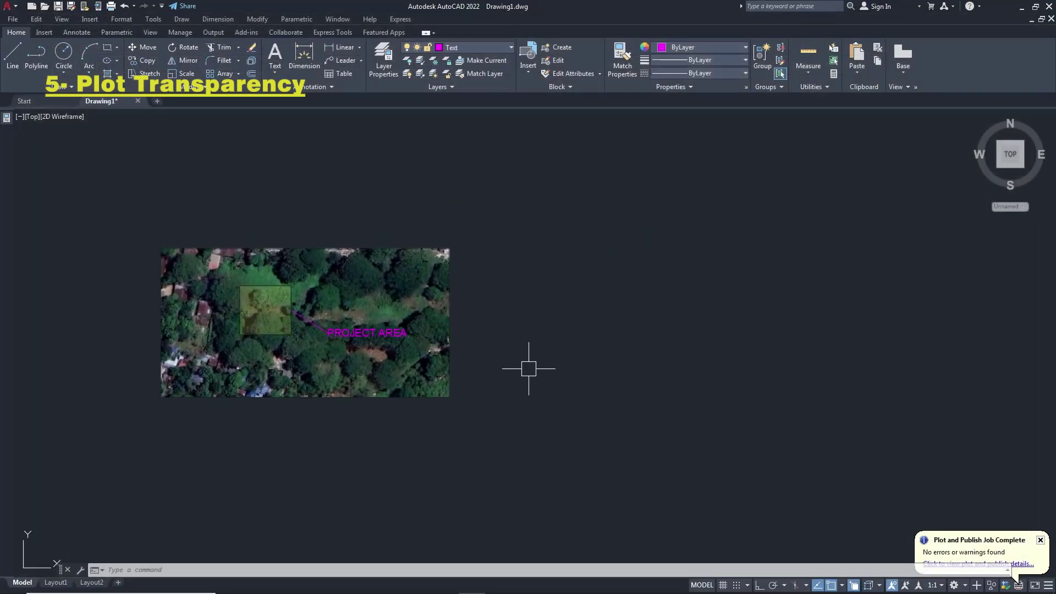
pyautogui.moveTo(529, 369); pyautogui.dragTo(485, 360, button='middle')
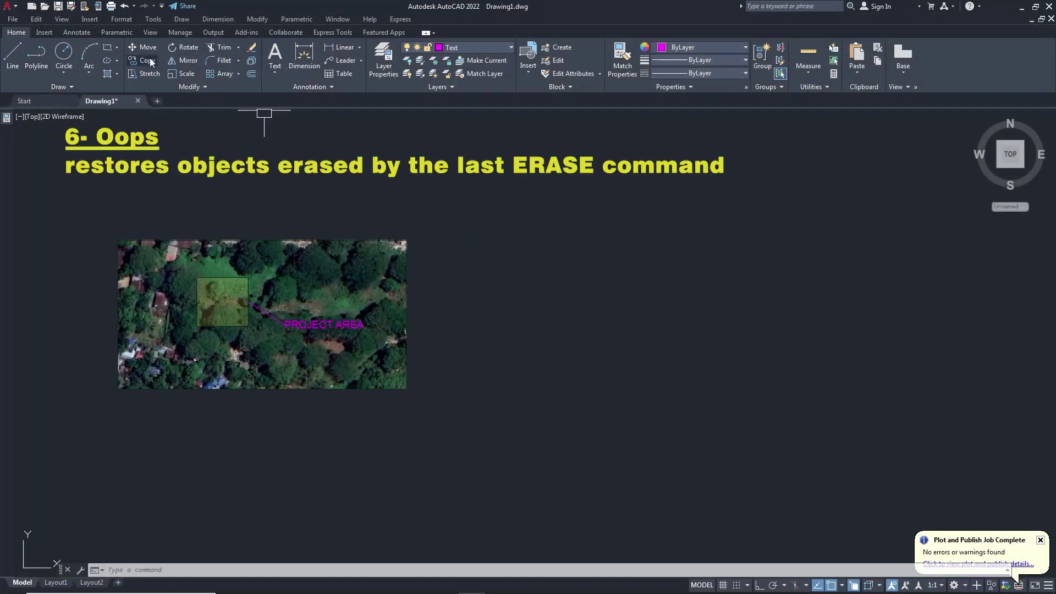
pyautogui.click(106, 48)
pyautogui.click(439, 254)
pyautogui.click(476, 309)
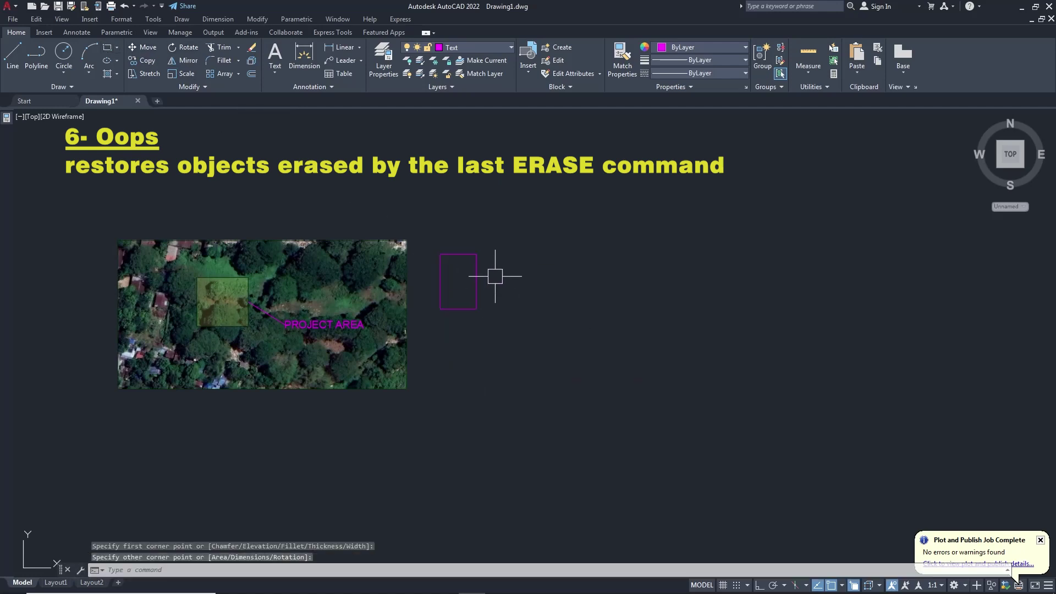
pyautogui.scroll(2, 495, 276)
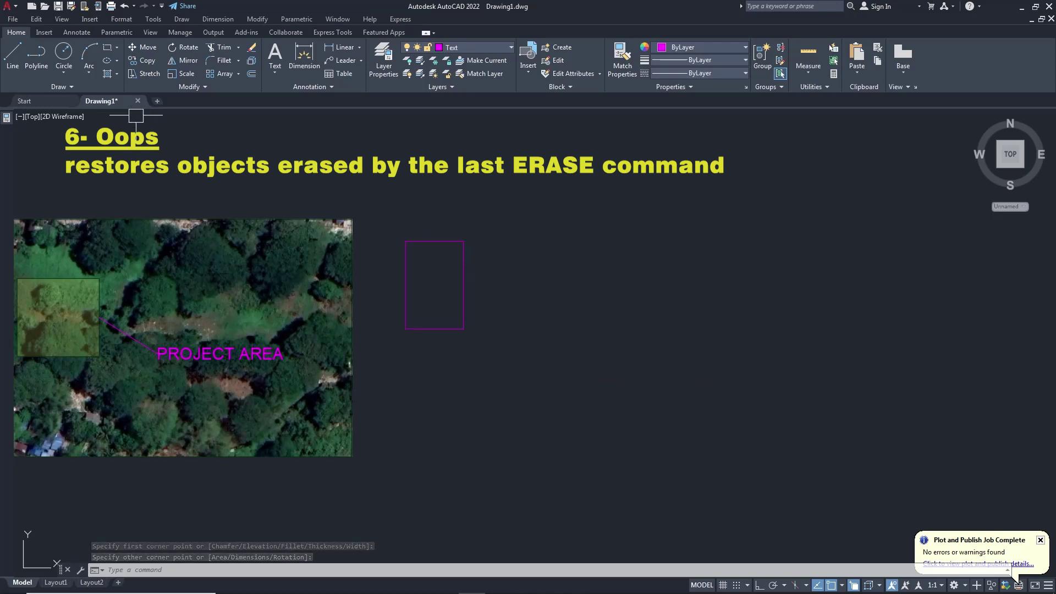
pyautogui.click(65, 52)
pyautogui.click(502, 264)
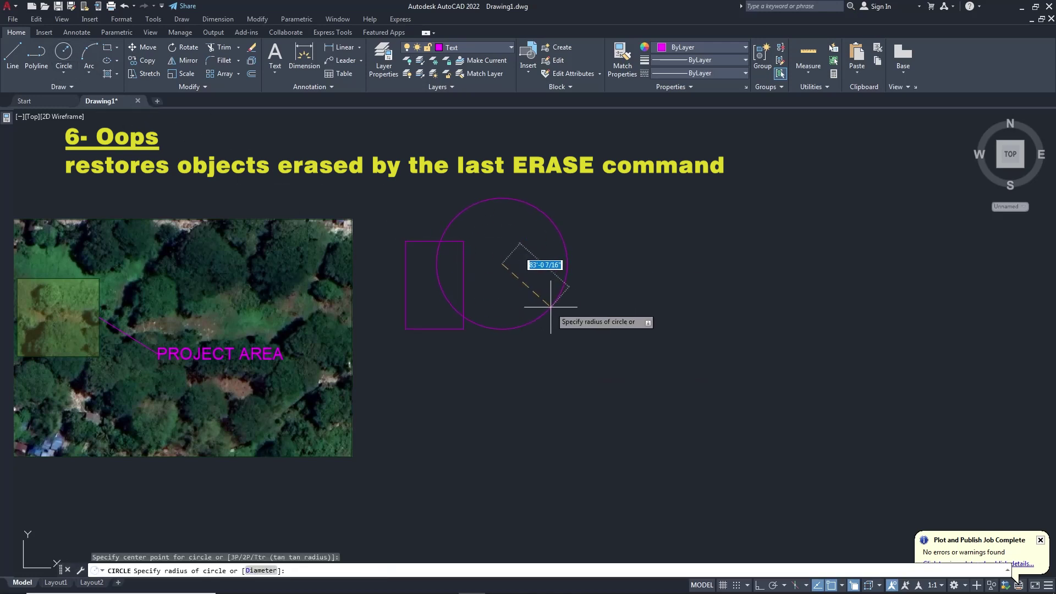
pyautogui.click(531, 264)
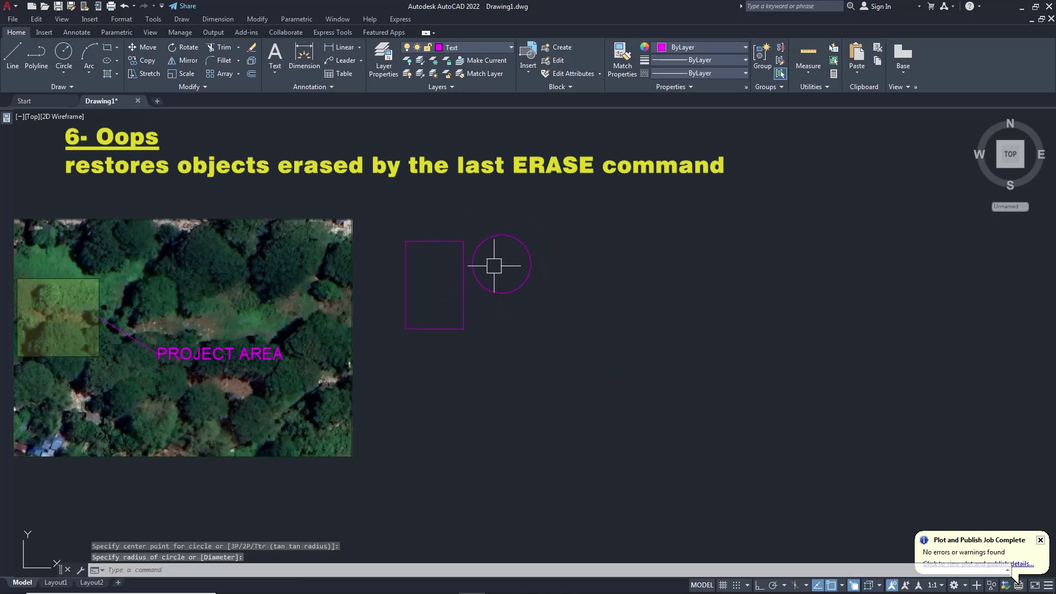
pyautogui.scroll(2, 492, 264)
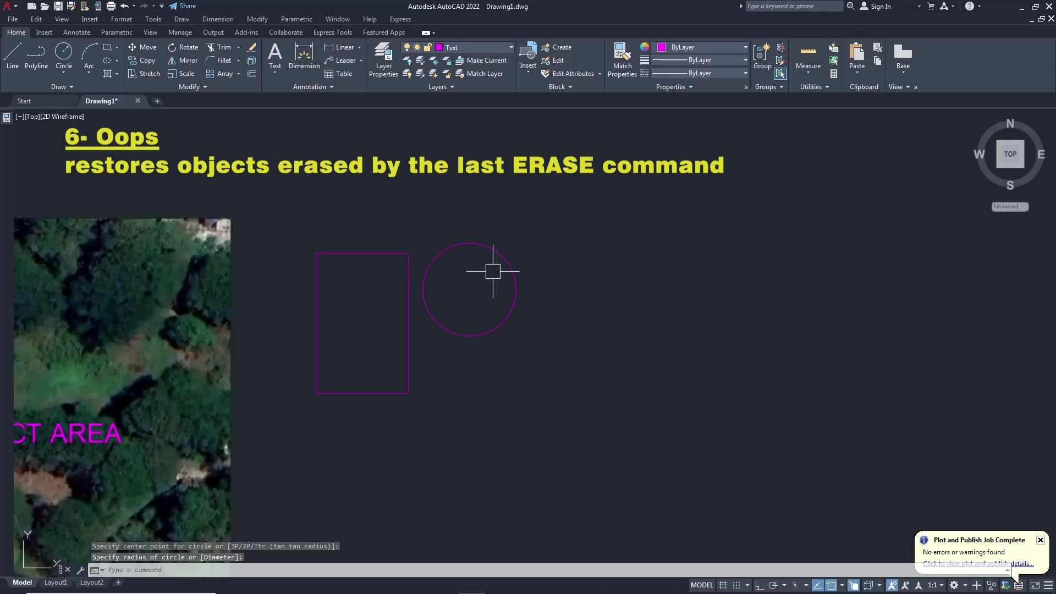
# - Window-select the rectangle and circle and erase them
pyautogui.click(455, 276)
pyautogui.click(305, 328)
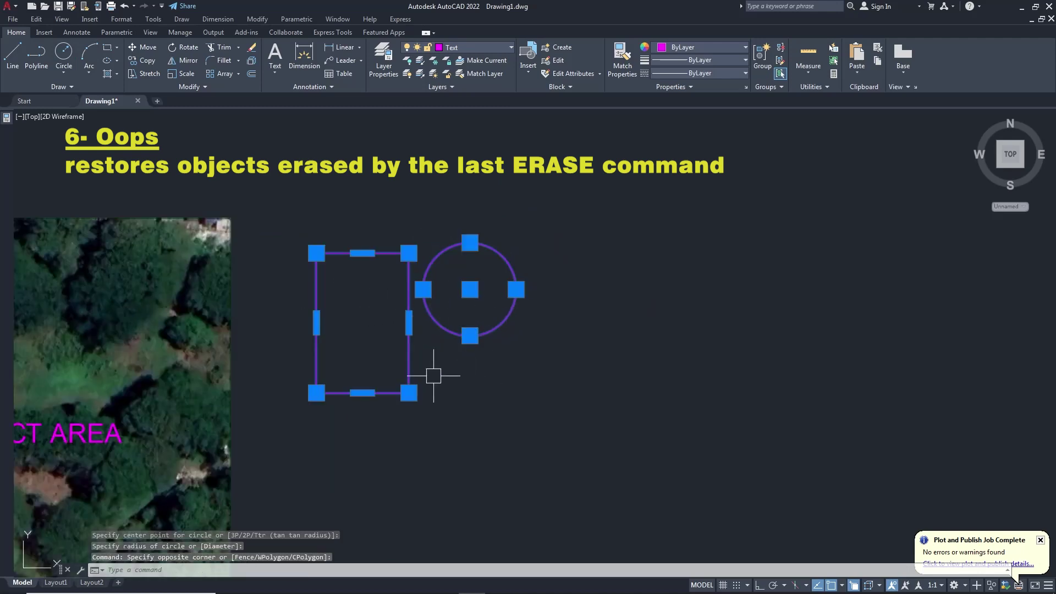
pyautogui.rightClick(432, 377)
pyautogui.click(469, 180)
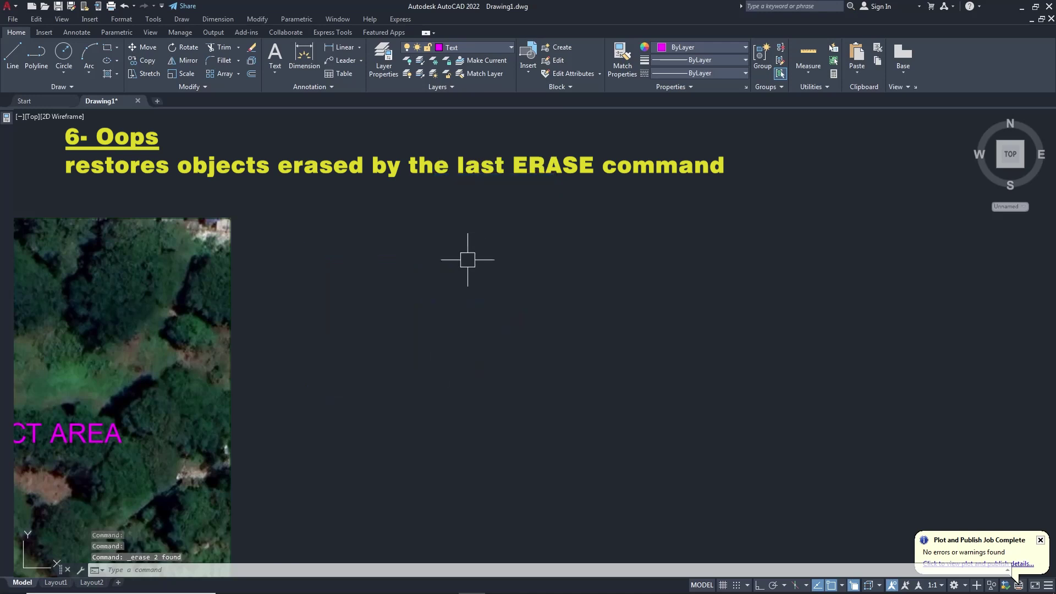
pyautogui.moveTo(474, 292); pyautogui.dragTo(436, 287, button='middle')
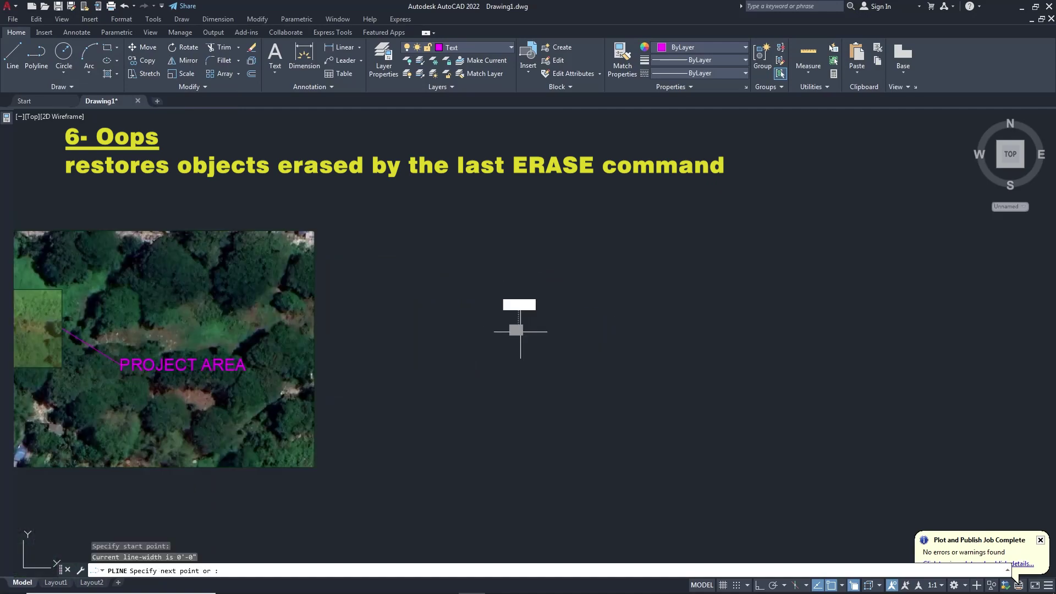
# - Draw a closed three-vertex polyline triangle, then run OOPS to restore the erased rectangle and circle
pyautogui.click(606, 244)
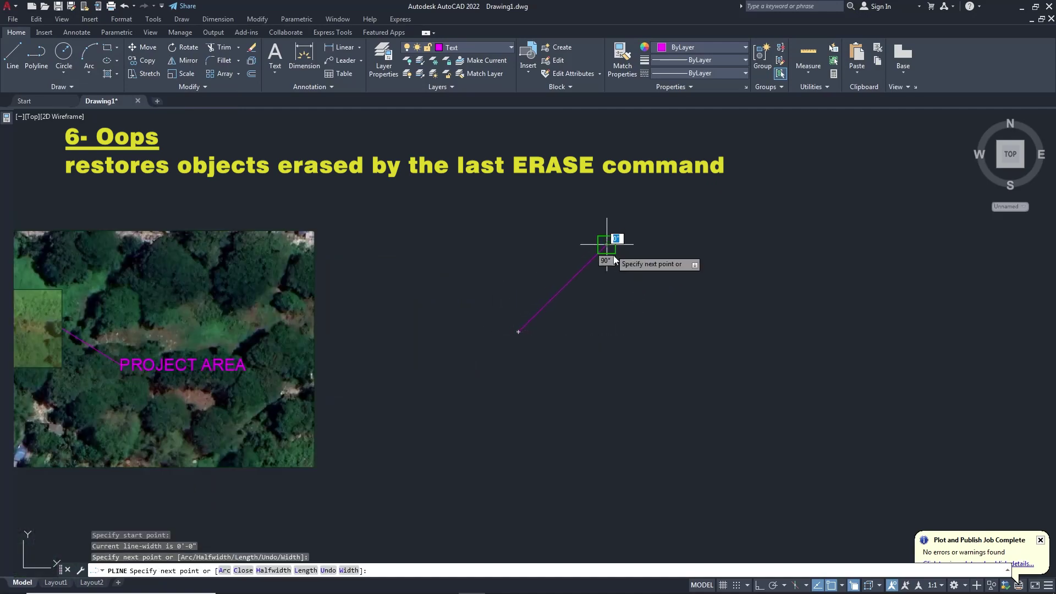
pyautogui.click(759, 341)
pyautogui.click(571, 341)
pyautogui.click(518, 333)
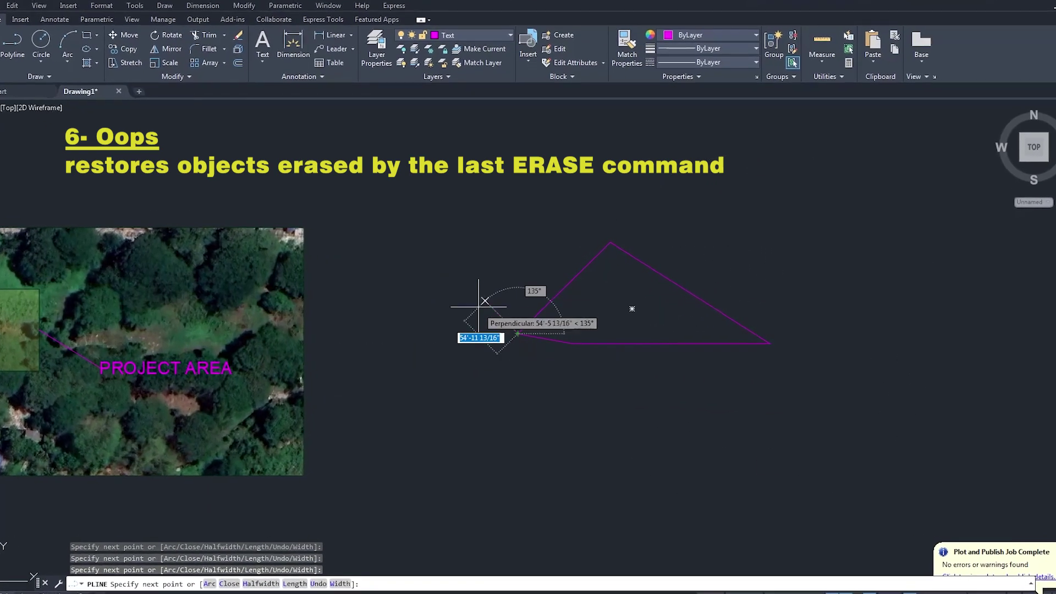
pyautogui.press('Return')
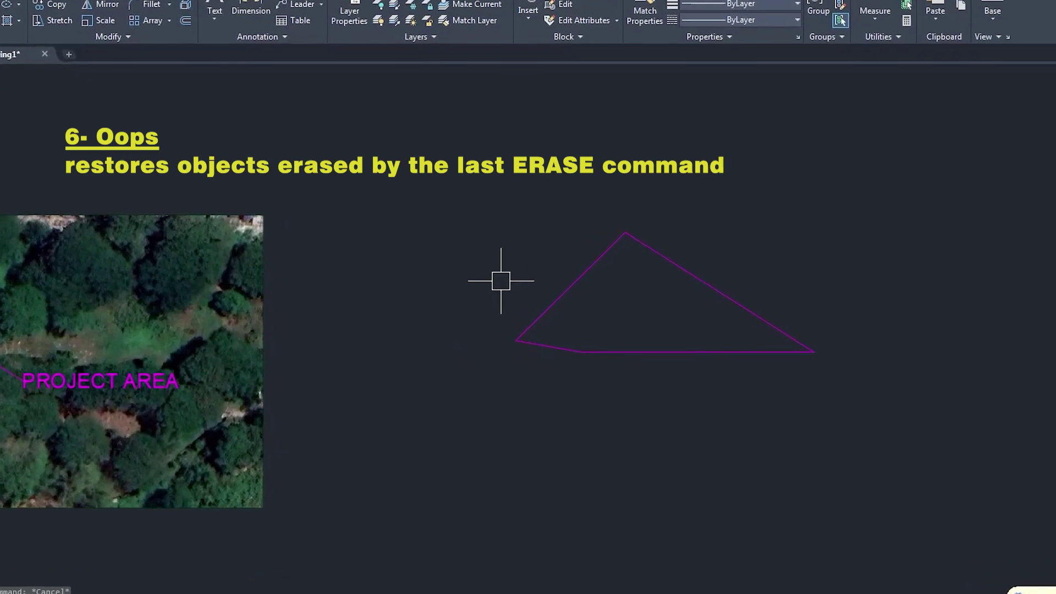
pyautogui.write('OOPS')
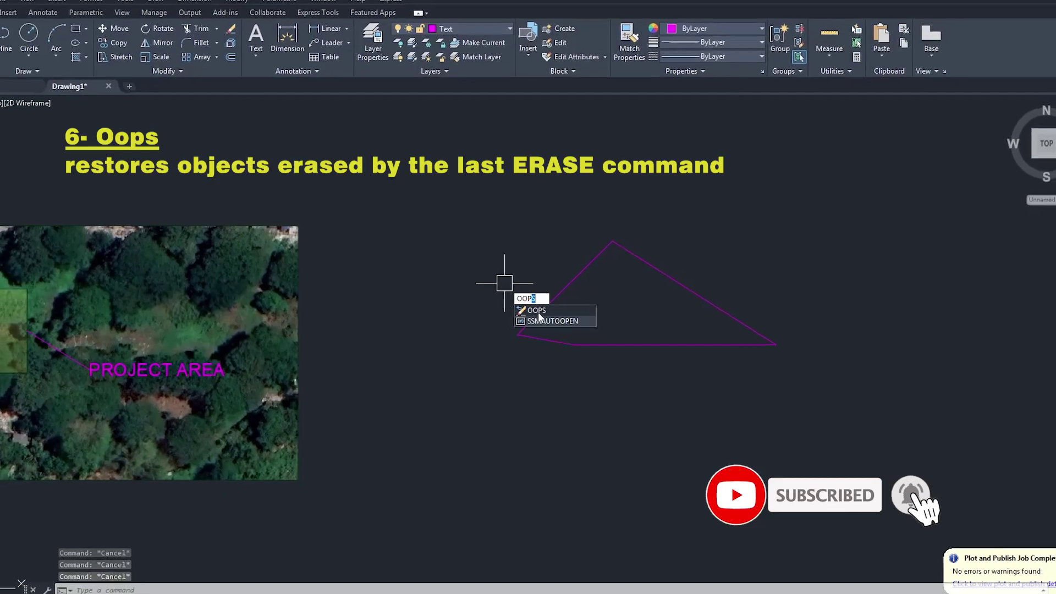
pyautogui.click(533, 311)
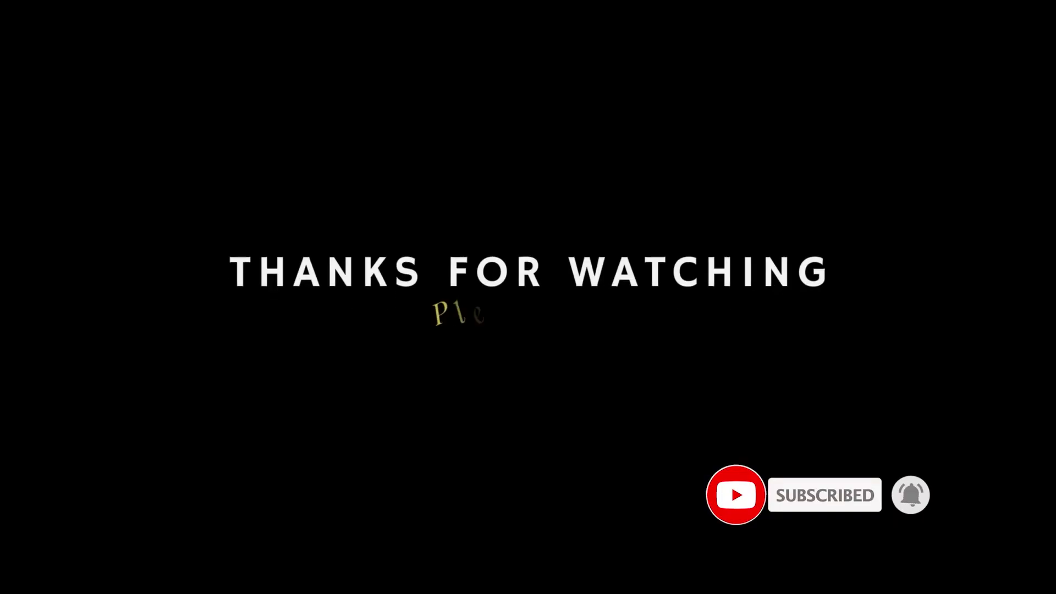